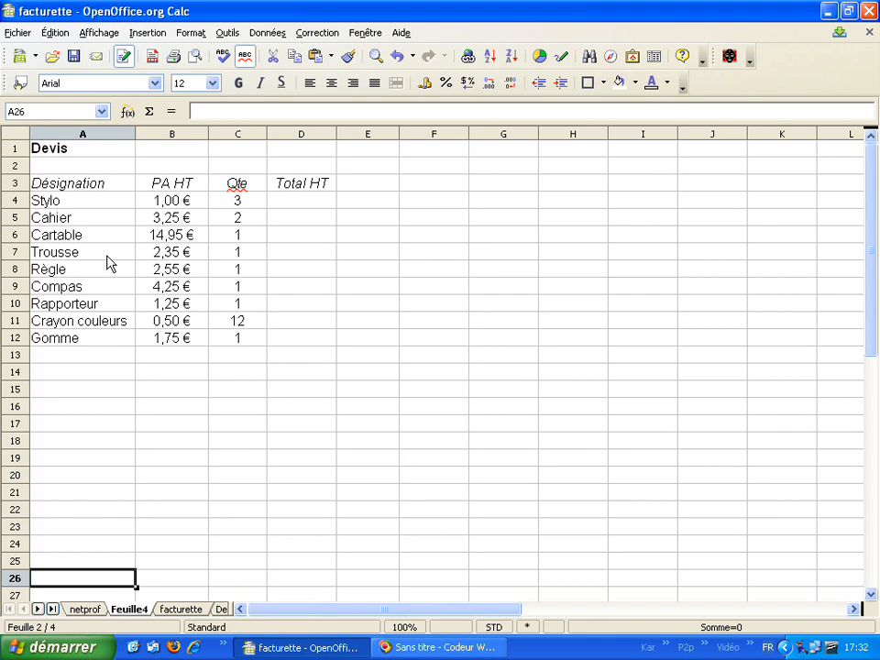
pyautogui.click(88, 190)
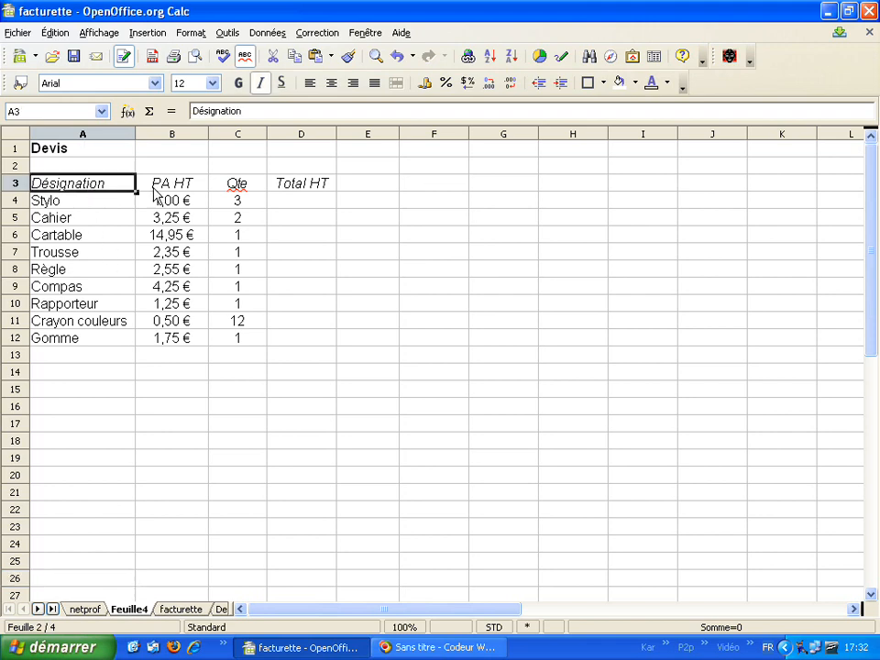
pyautogui.click(172, 190)
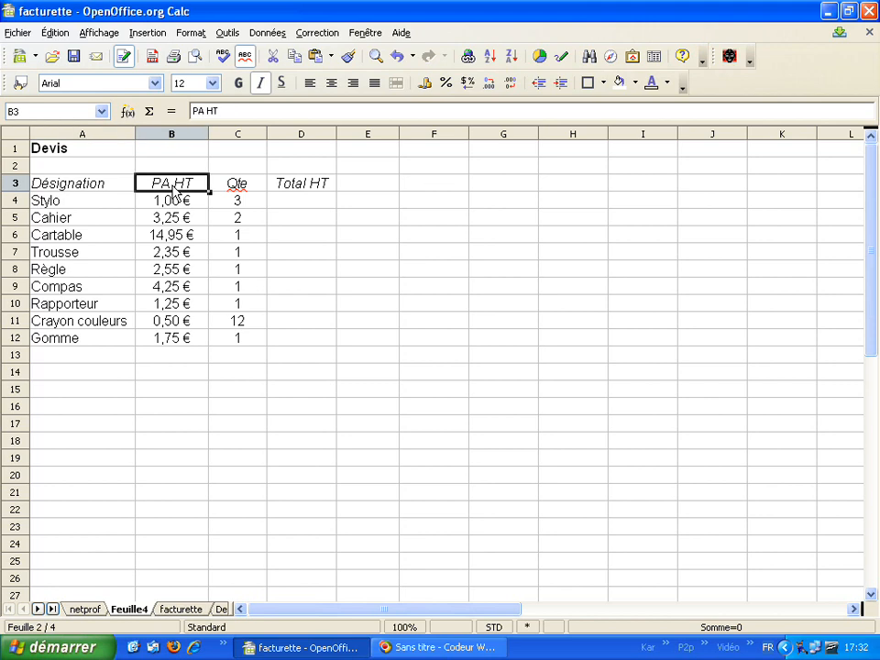
pyautogui.click(244, 189)
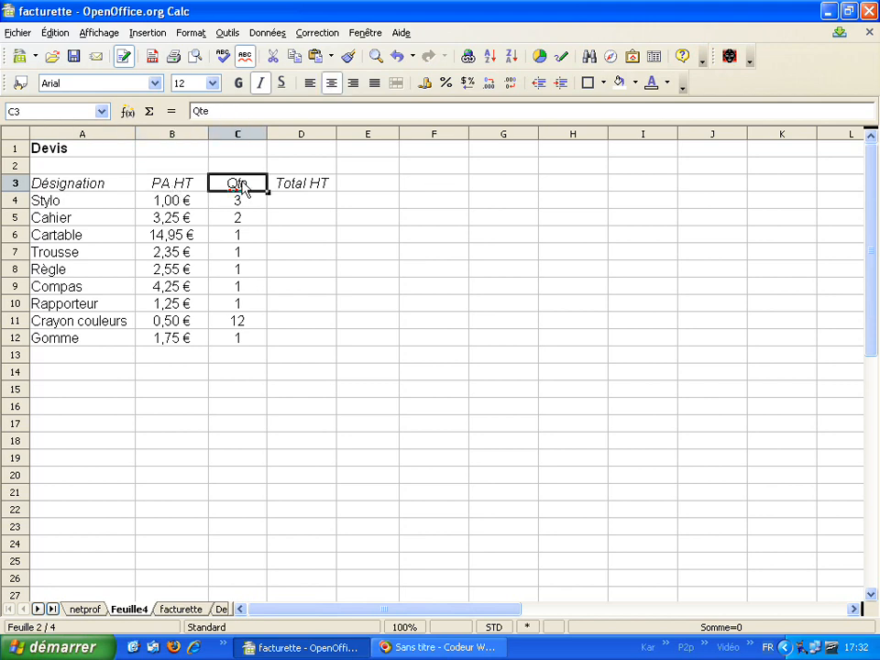
pyautogui.click(72, 189)
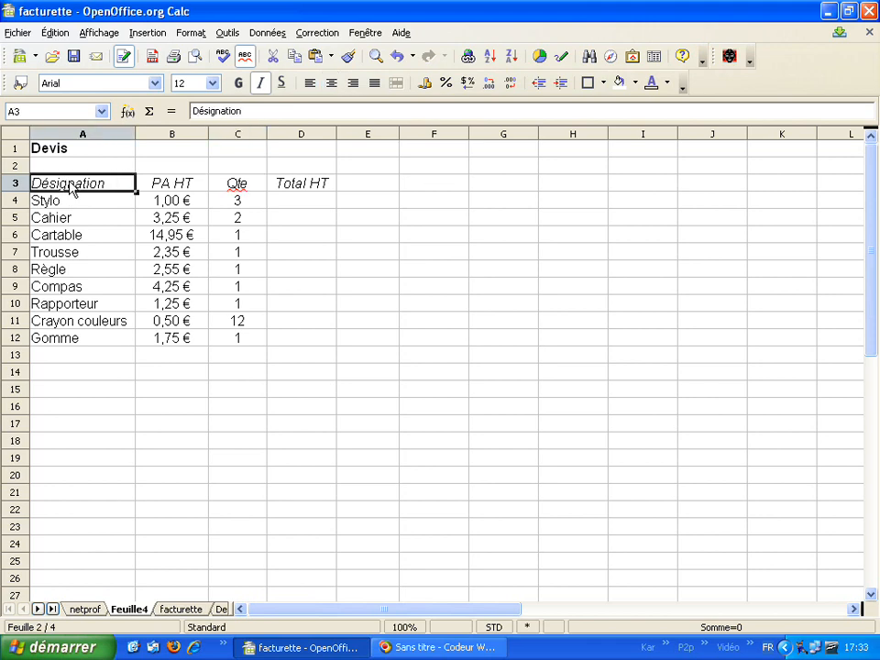
pyautogui.click(191, 205)
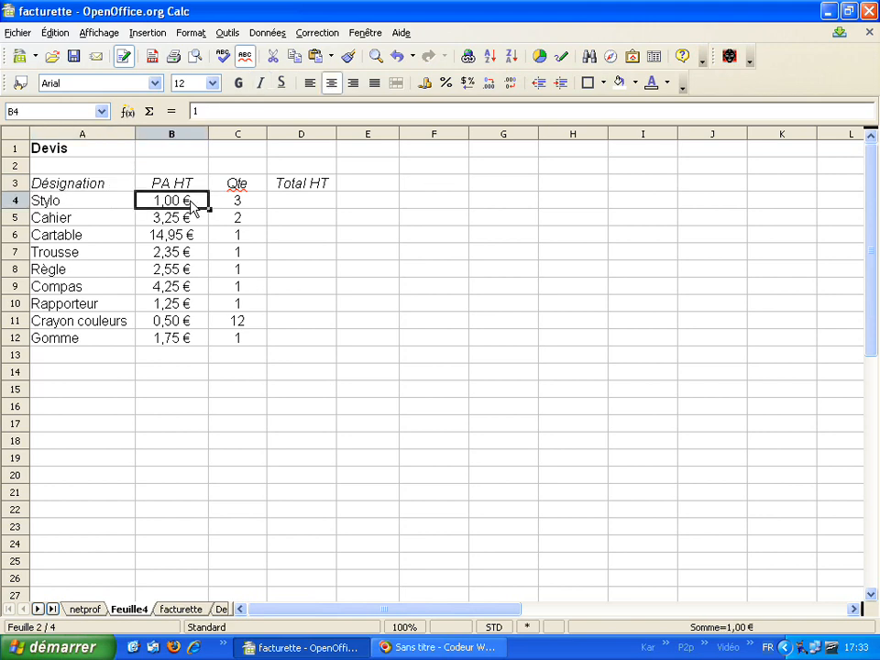
# Enter the formula =B4*C4 in cell D4 to calculate the Stylo line's Total HT
pyautogui.click(300, 202)
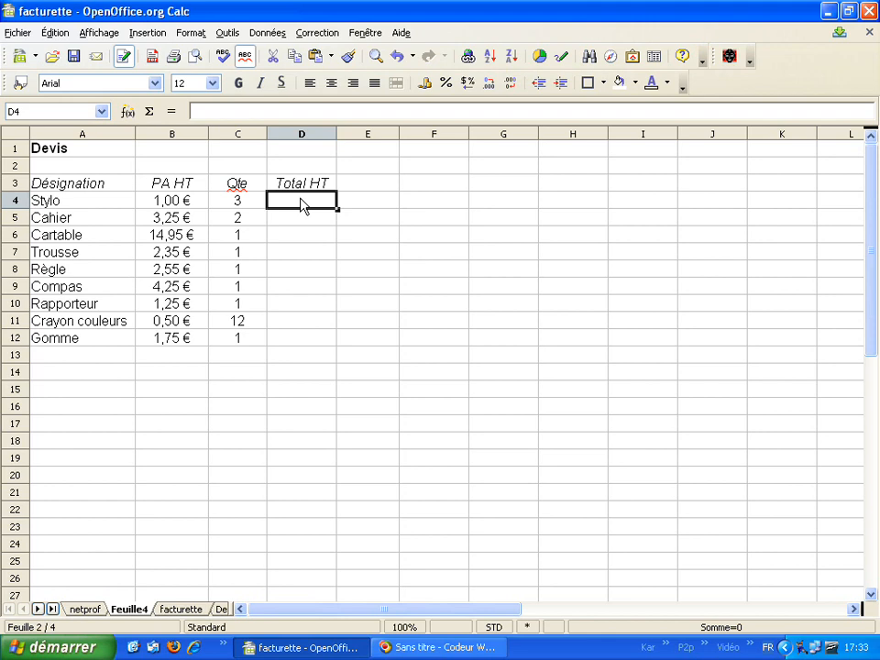
pyautogui.write('=')
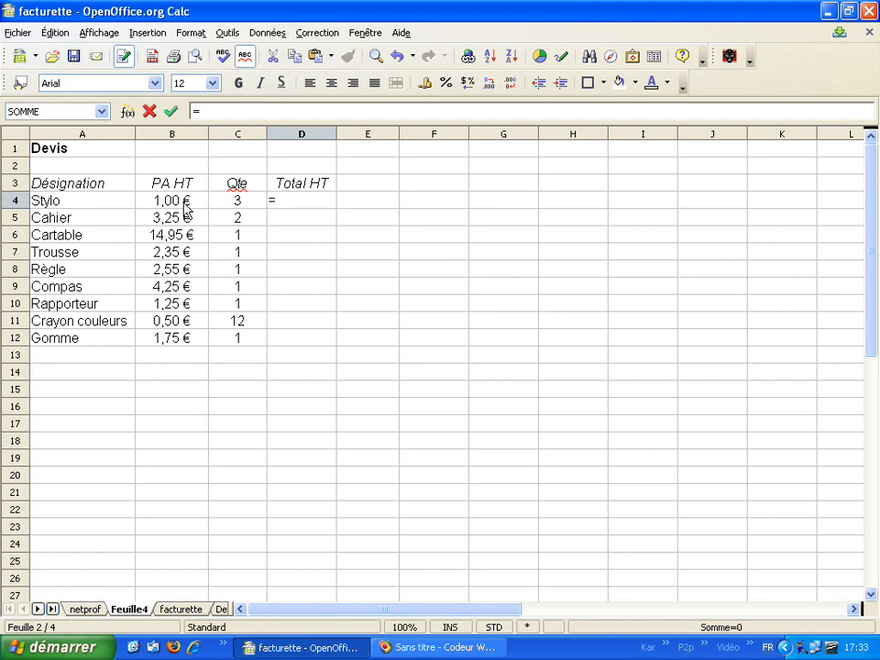
pyautogui.click(177, 204)
pyautogui.write('*')
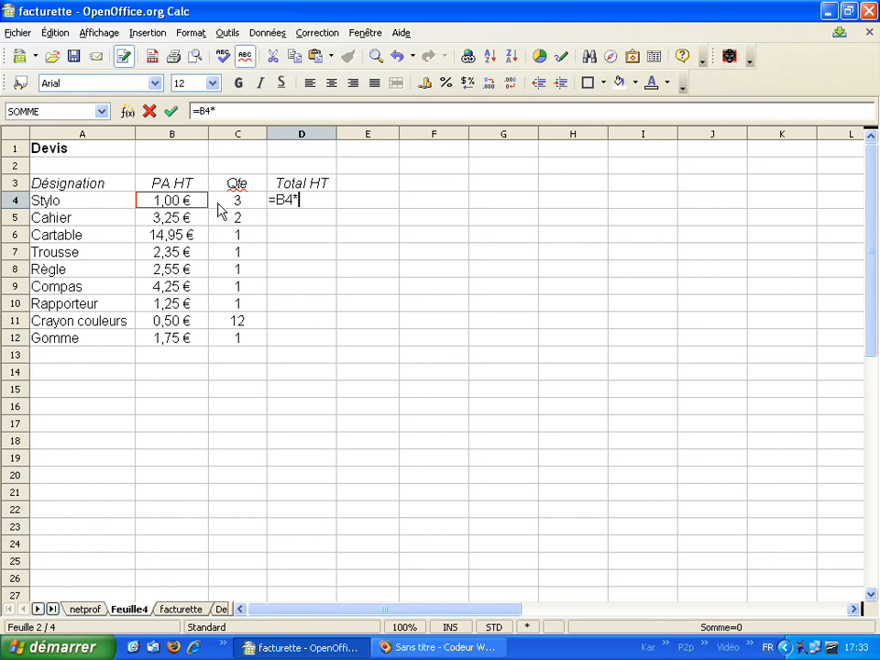
pyautogui.click(243, 208)
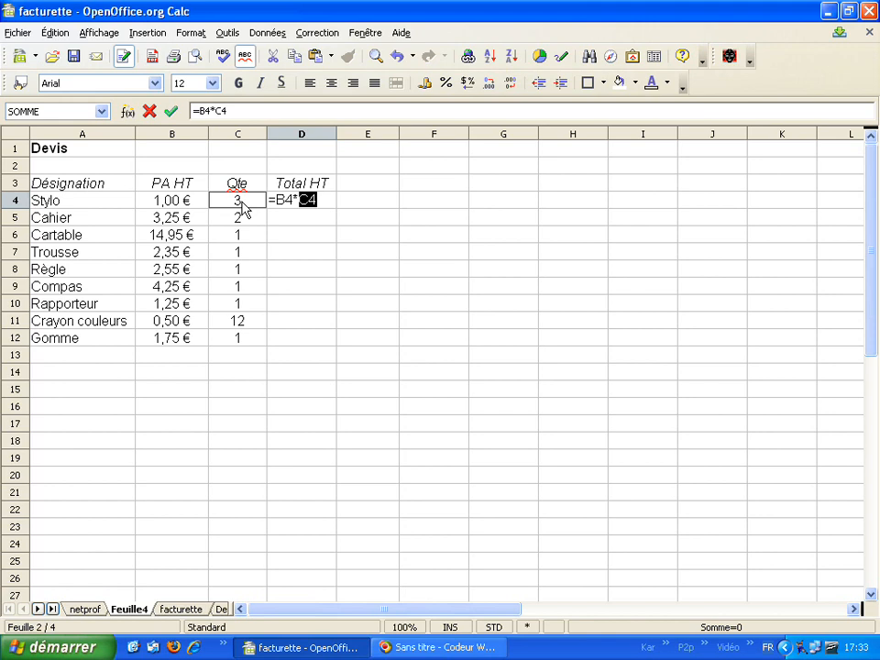
pyautogui.press('Return')
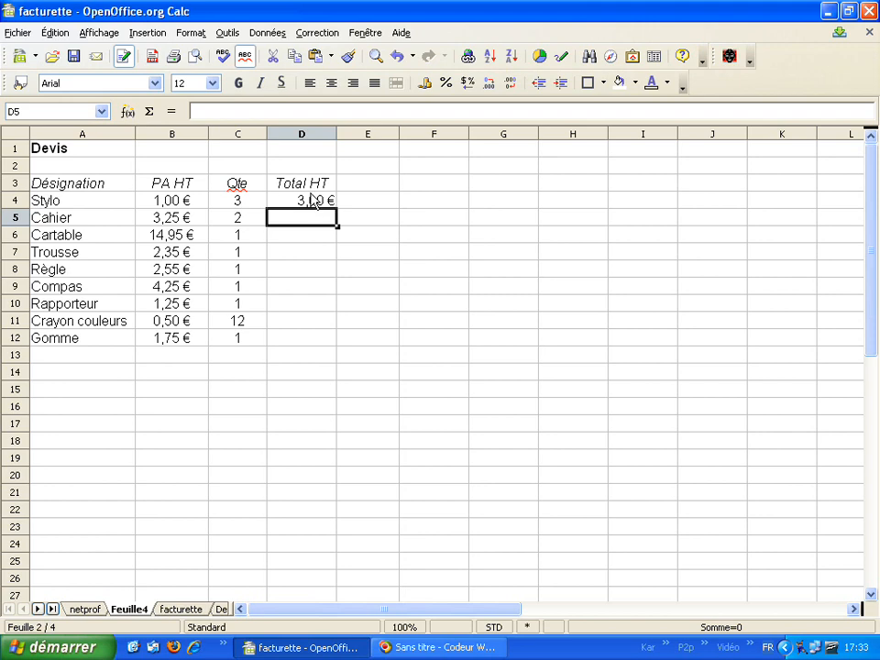
pyautogui.click(314, 204)
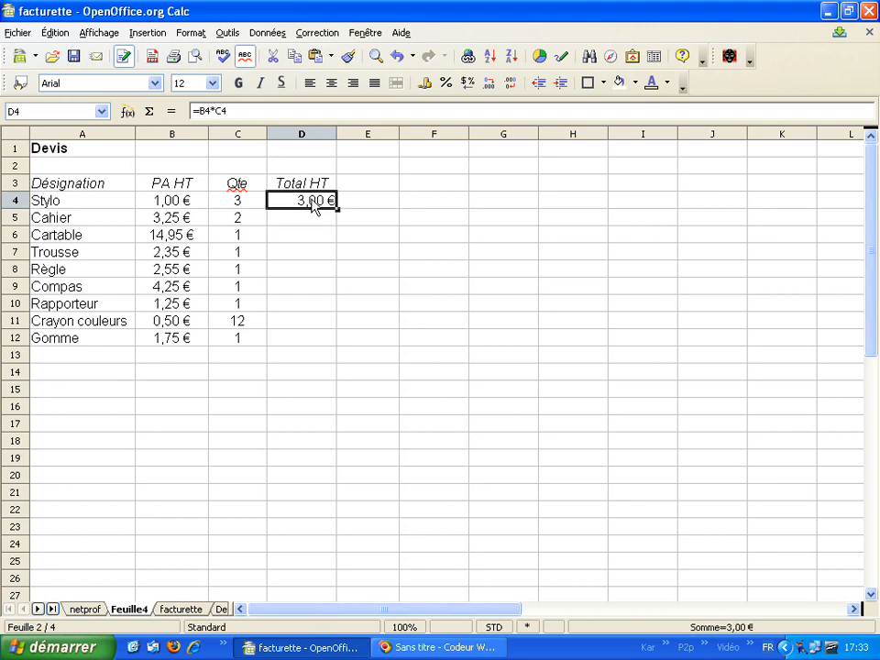
# Add the column headings TVA in E3 and Total TTC in F3
pyautogui.click(372, 189)
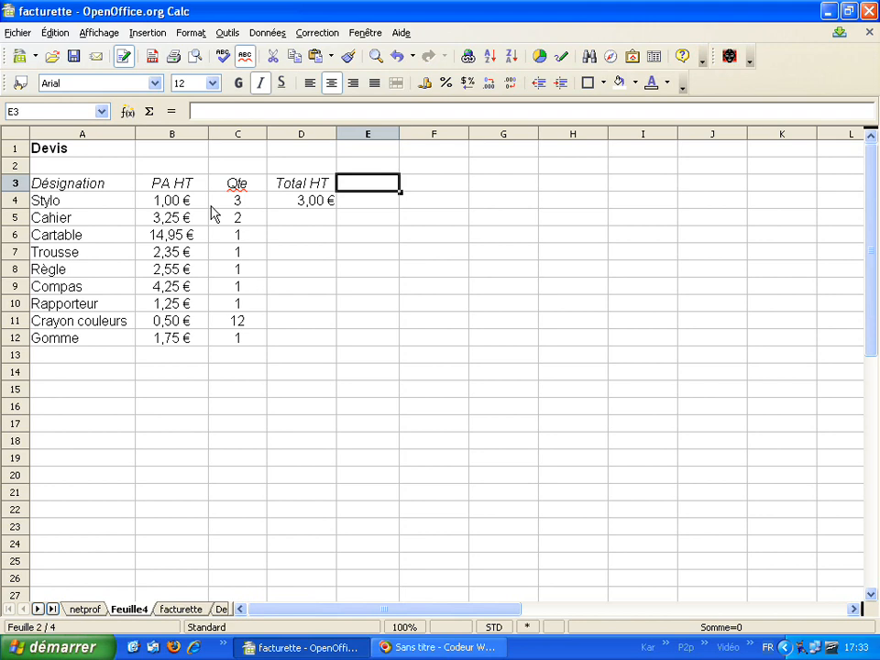
pyautogui.write('TVA')
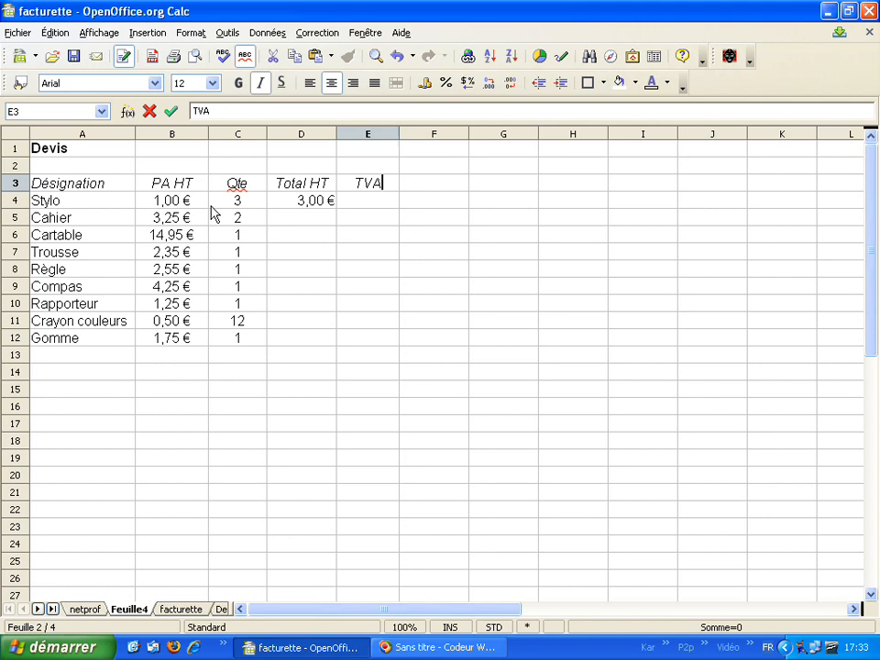
pyautogui.press('Tab')
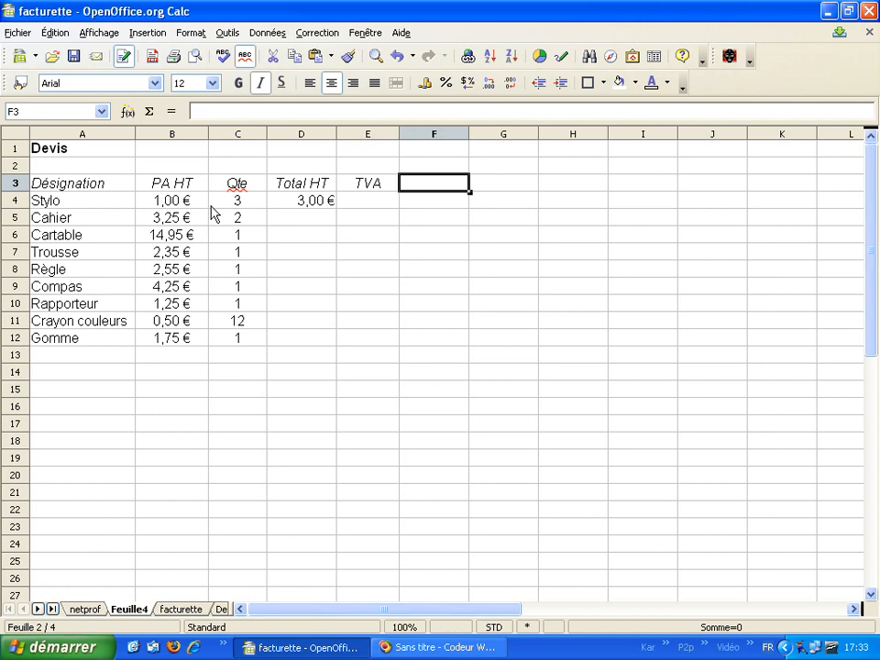
pyautogui.write('Total ')
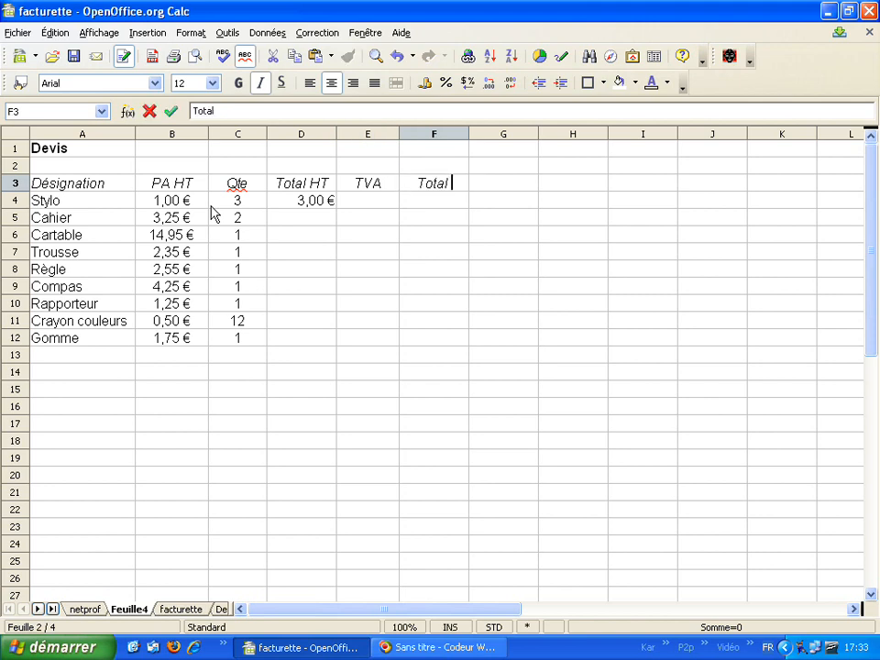
pyautogui.write('TTC')
pyautogui.press('Return')
# Enter the formula =D4*0,196 in cell E4 to calculate the Stylo line's TVA
pyautogui.click(378, 210)
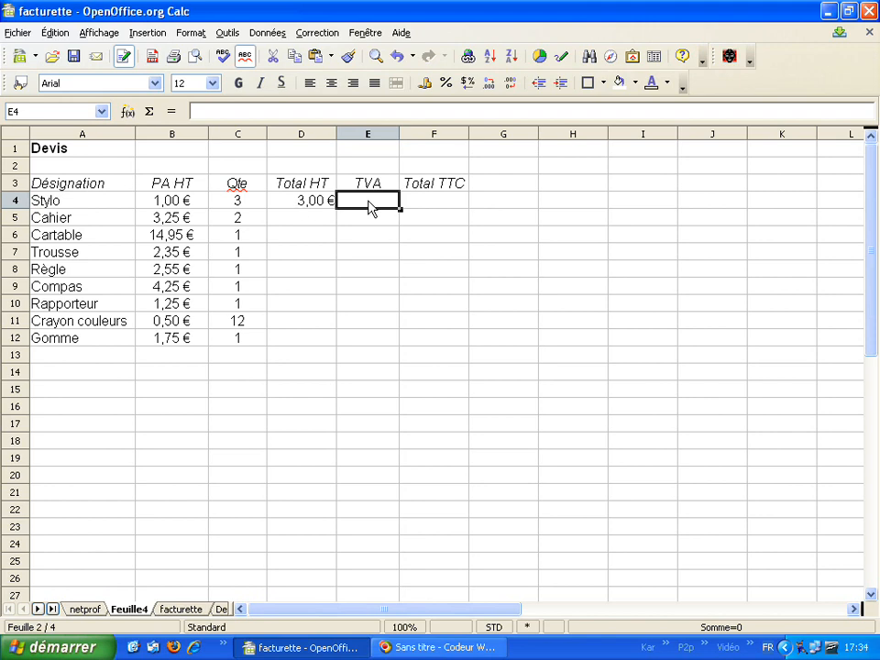
pyautogui.write('=')
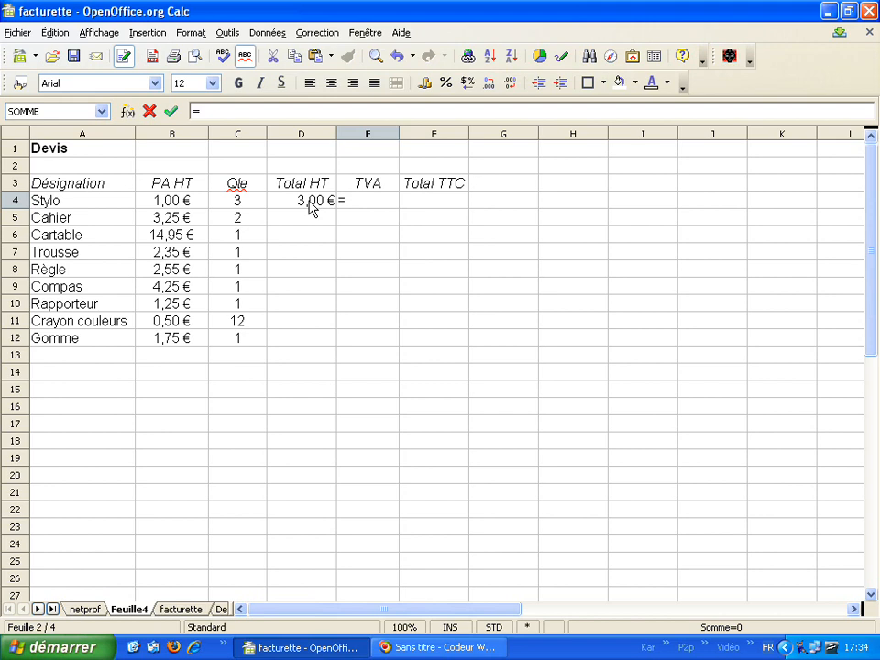
pyautogui.click(310, 201)
pyautogui.write('*')
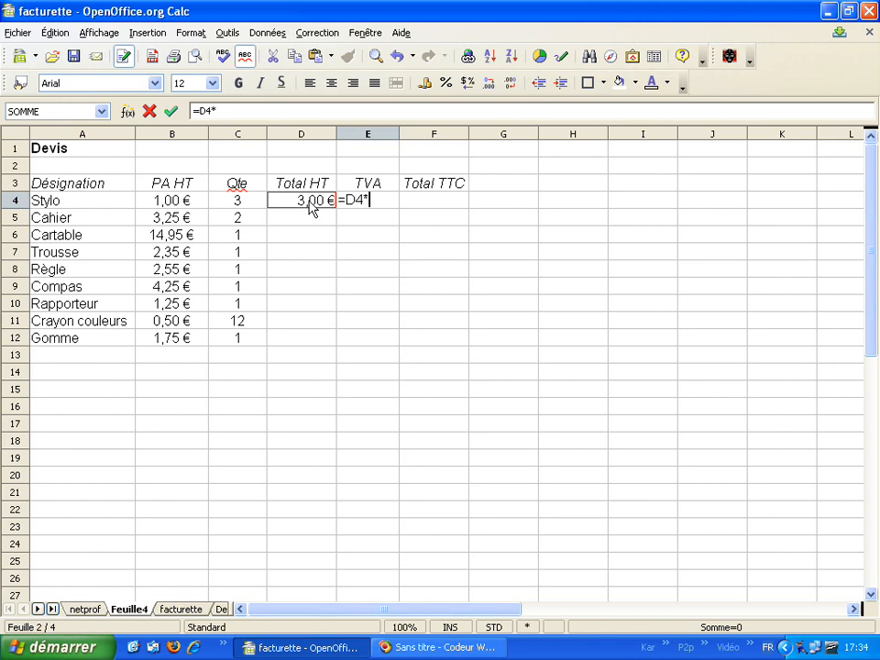
pyautogui.write('0,196')
pyautogui.press('Return')
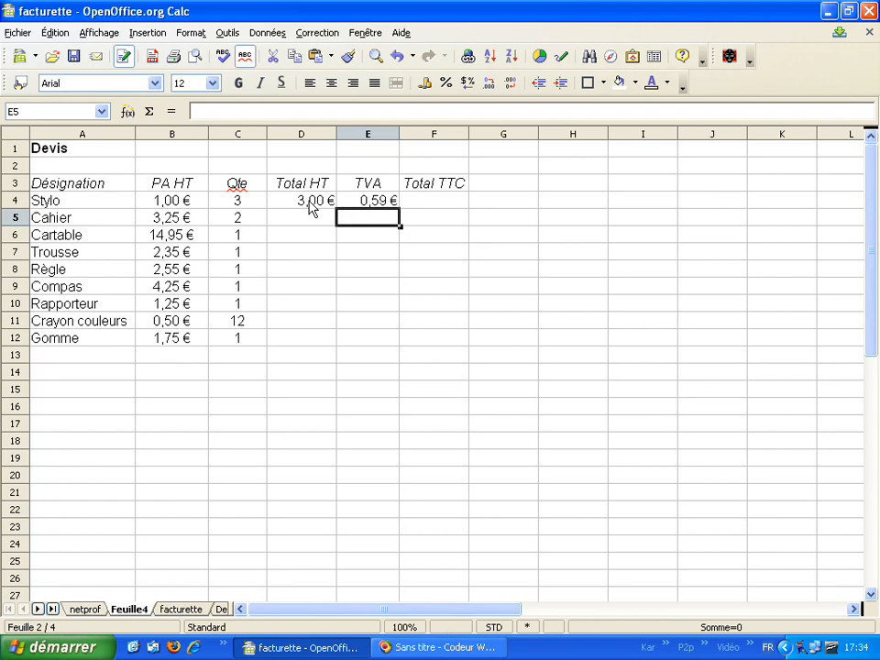
pyautogui.press('Up')
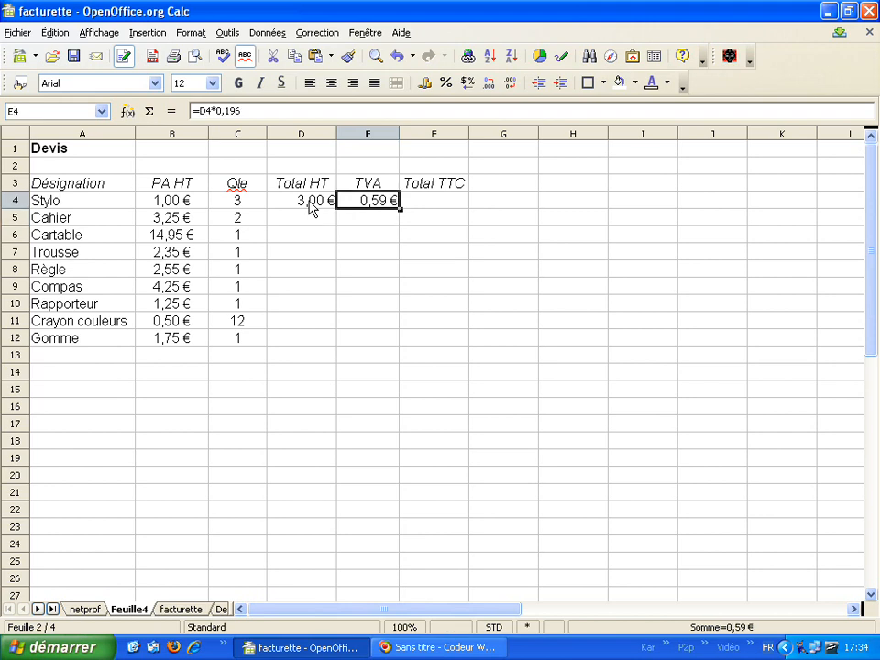
# Enter the formula =D4+E4 in cell F4 to calculate the Stylo line's Total TTC
pyautogui.click(446, 204)
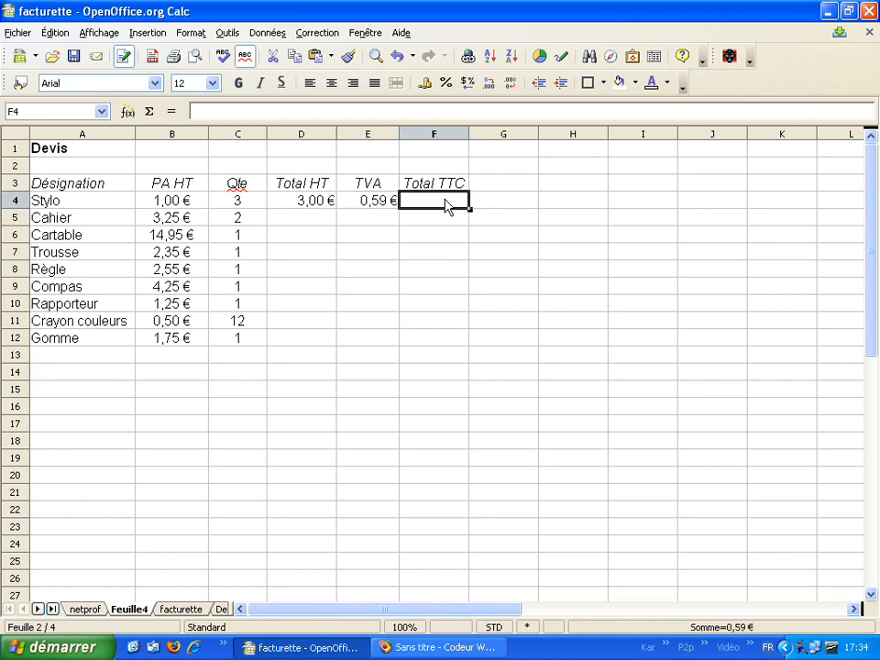
pyautogui.write('=')
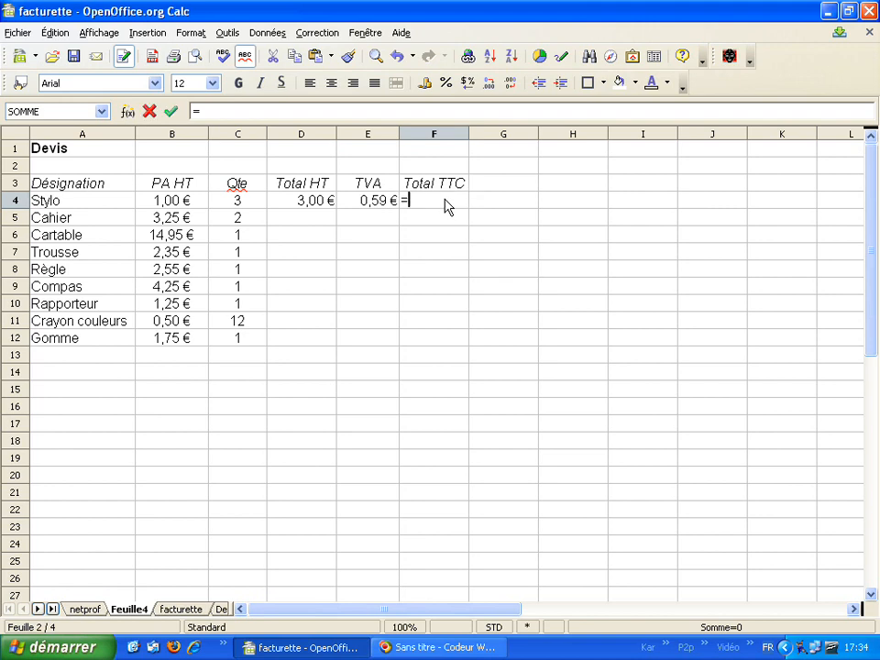
pyautogui.click(304, 202)
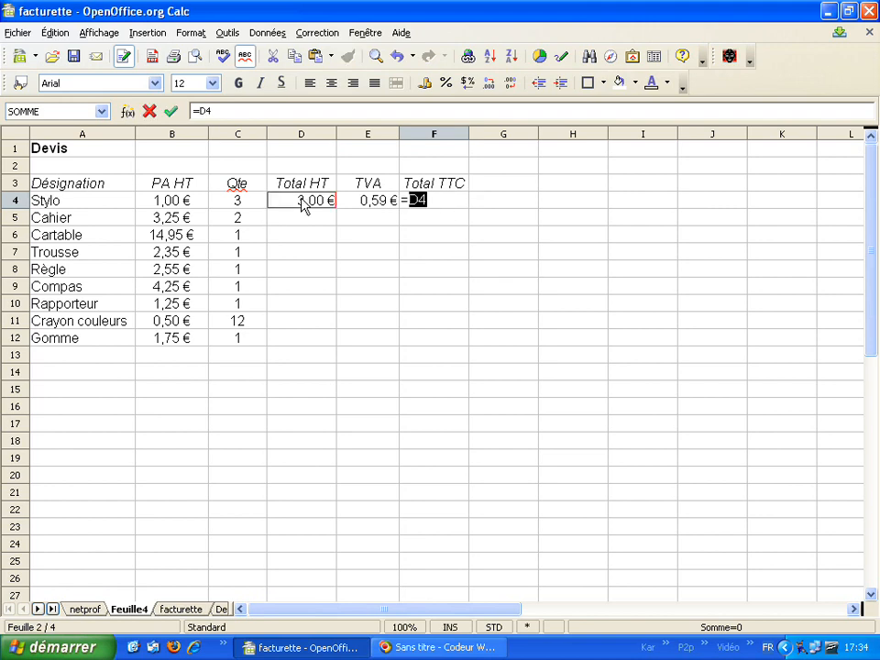
pyautogui.write('+')
pyautogui.click(382, 210)
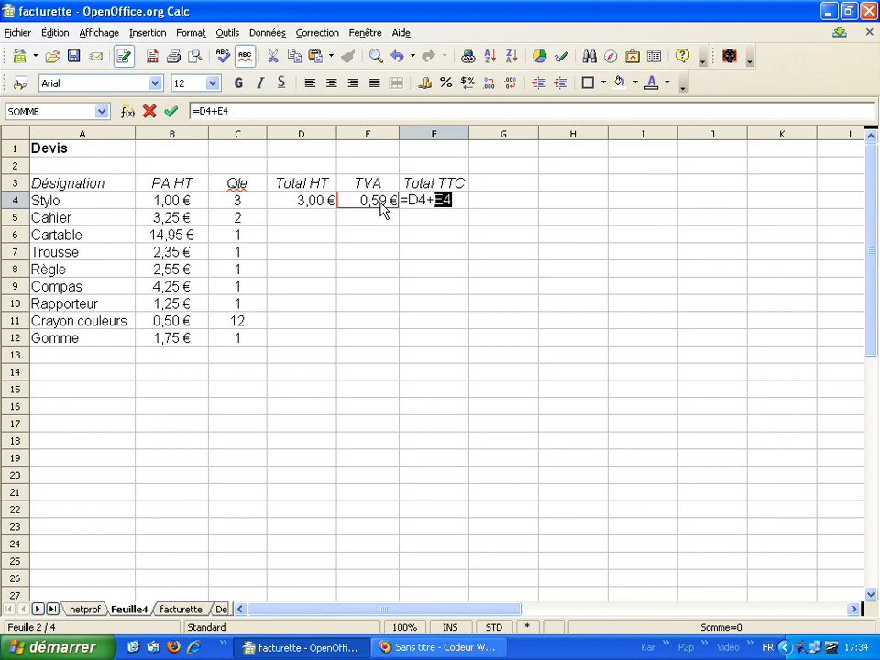
pyautogui.press('Return')
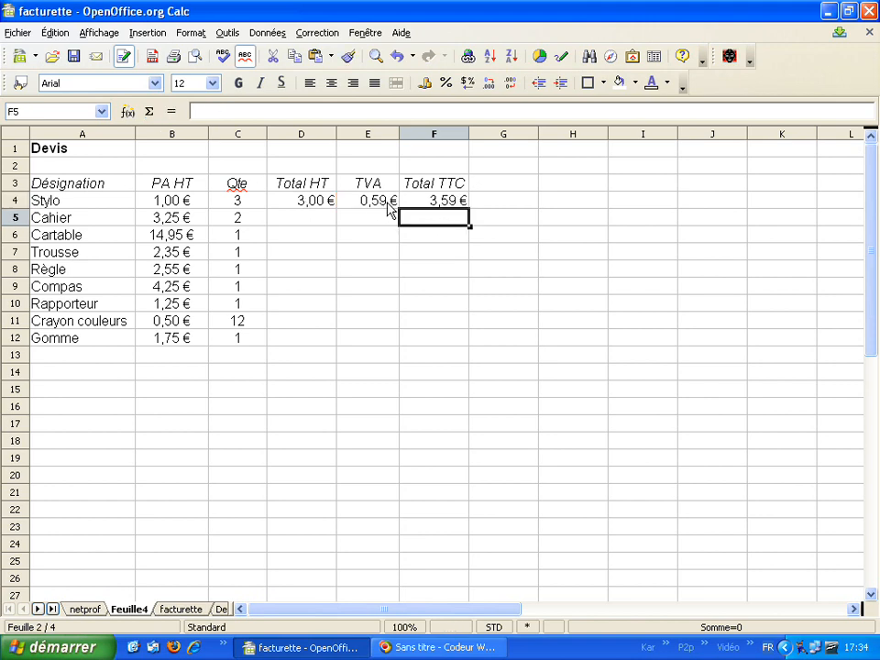
pyautogui.click(446, 207)
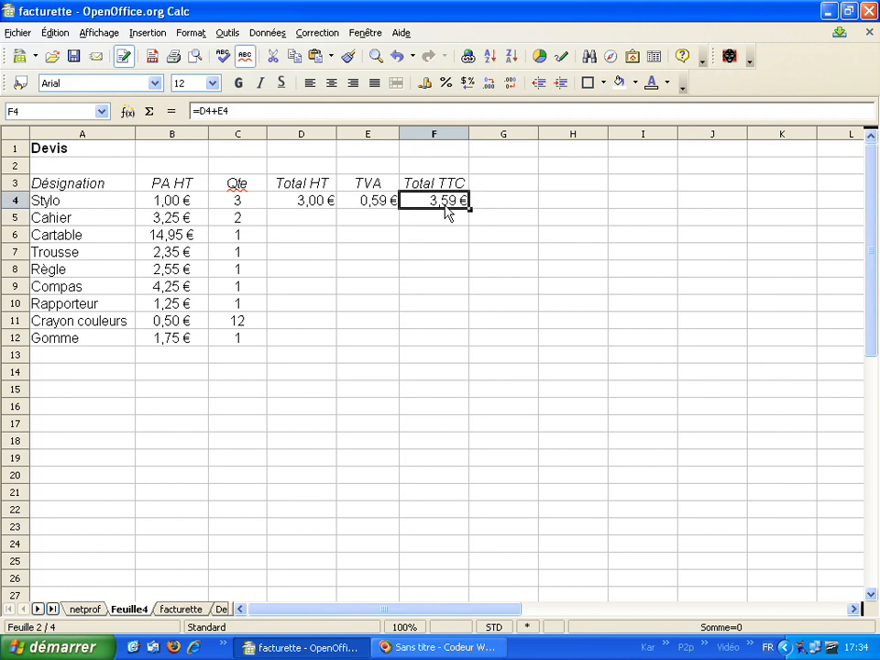
# Review the currency format and the formulas of the Stylo row's price, quantity, TVA and total cells
pyautogui.click(435, 222)
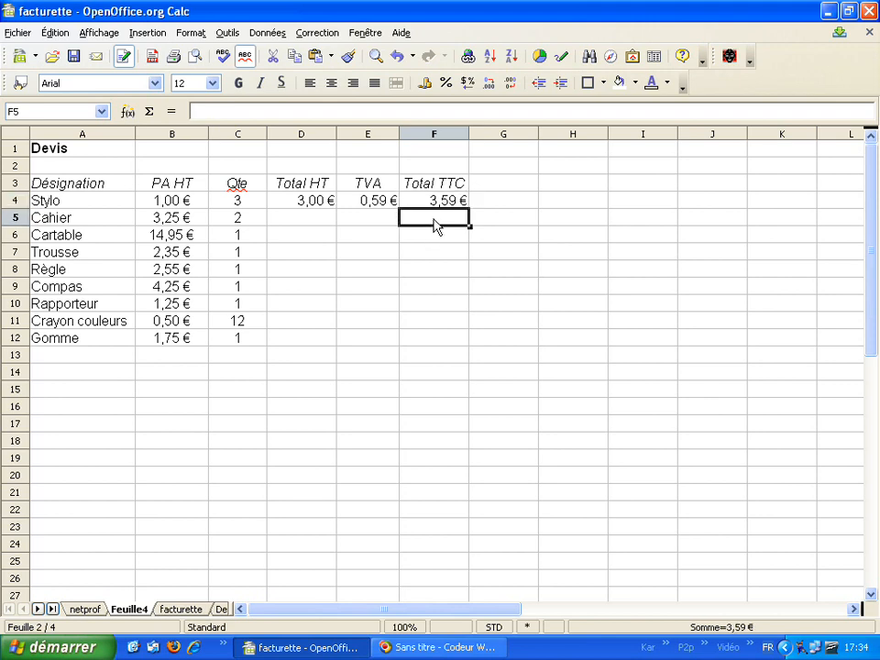
pyautogui.click(316, 203)
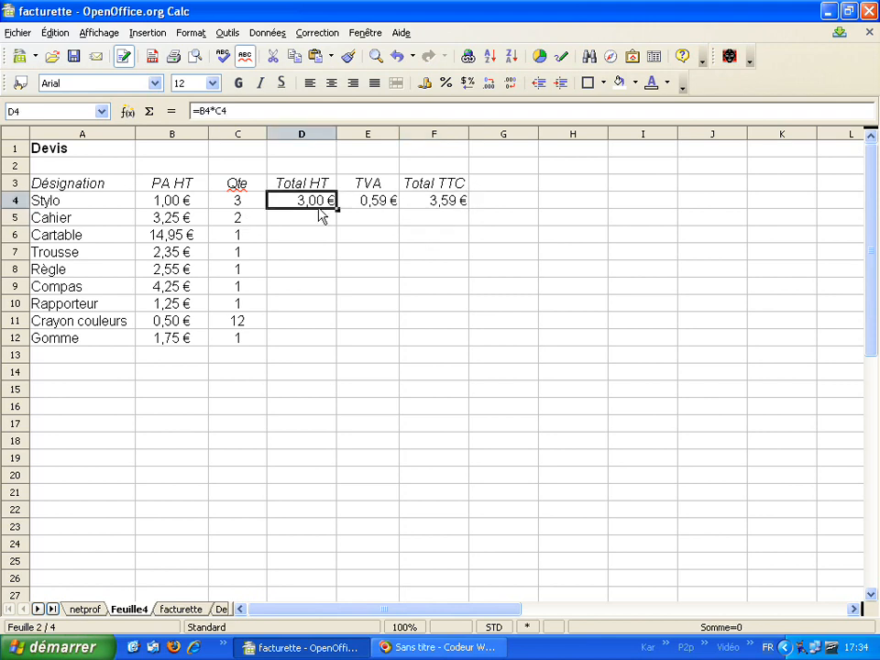
pyautogui.click(176, 206)
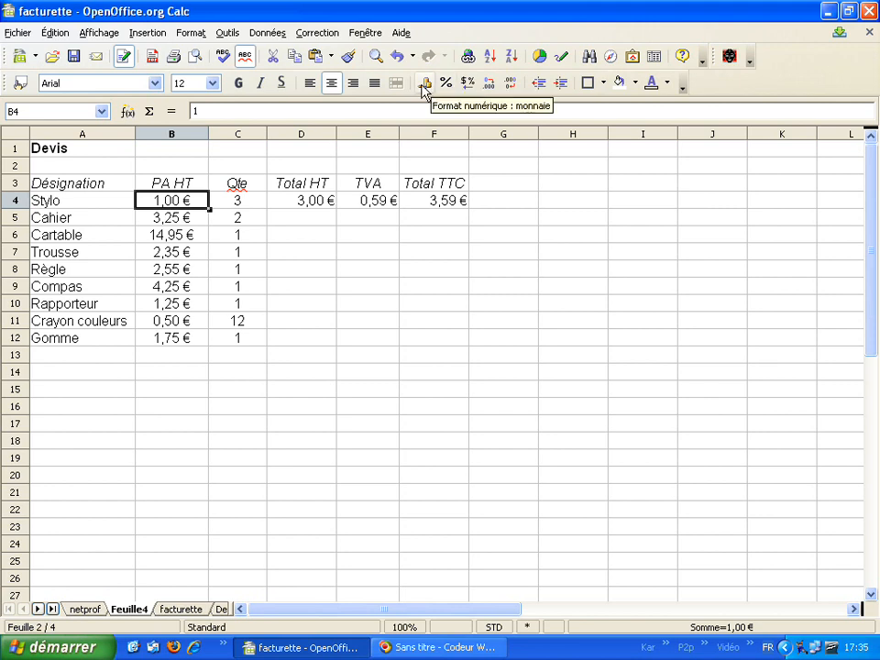
pyautogui.click(250, 206)
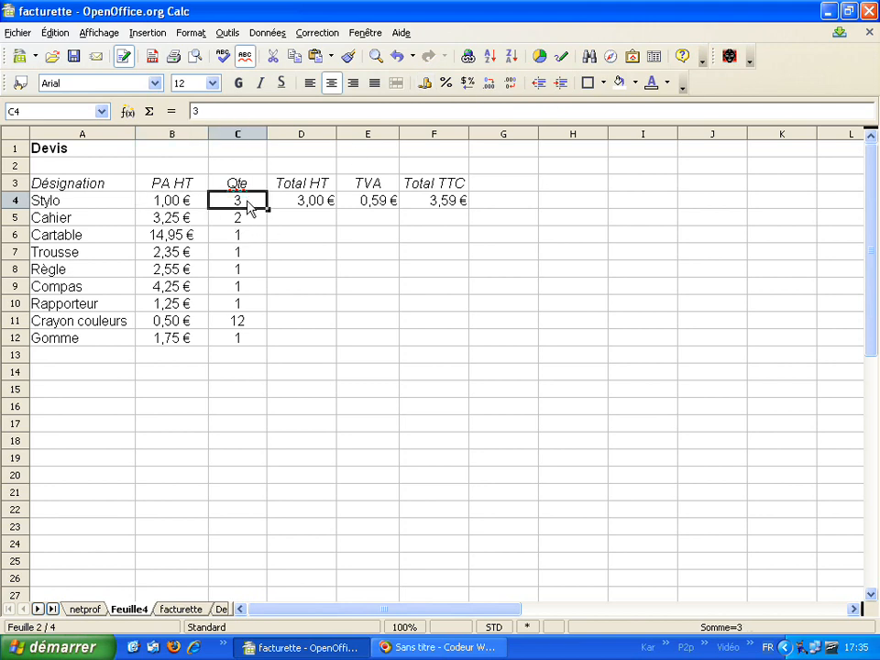
pyautogui.click(381, 205)
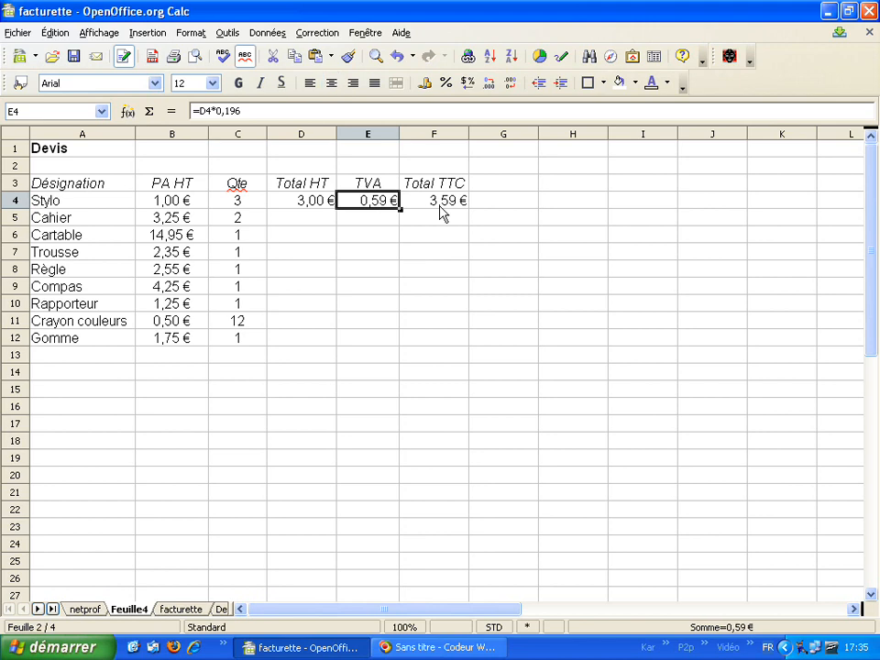
pyautogui.click(440, 207)
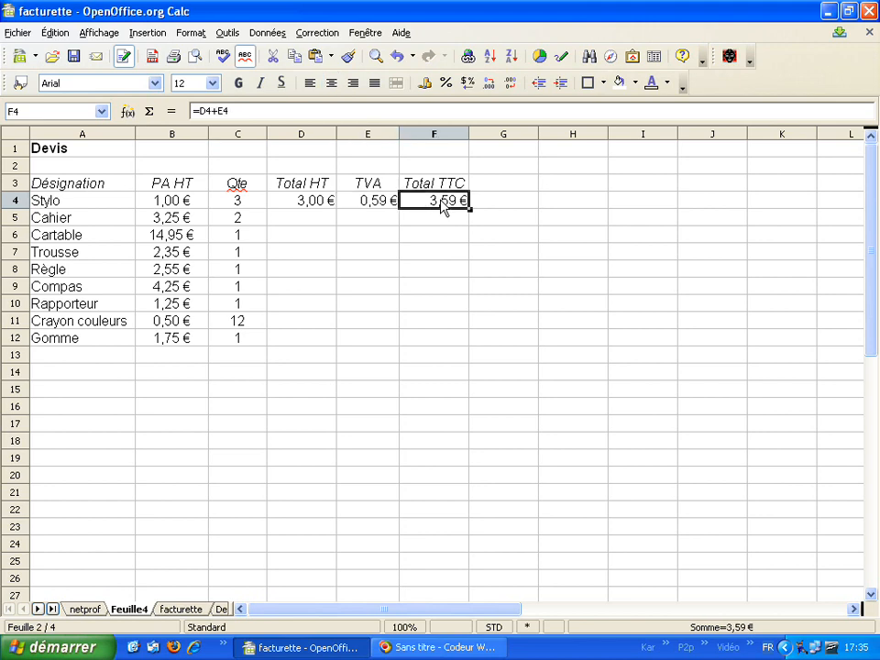
# Fill the formulas in D4:F4 down to row 12 for all the remaining articles
pyautogui.click(311, 204)
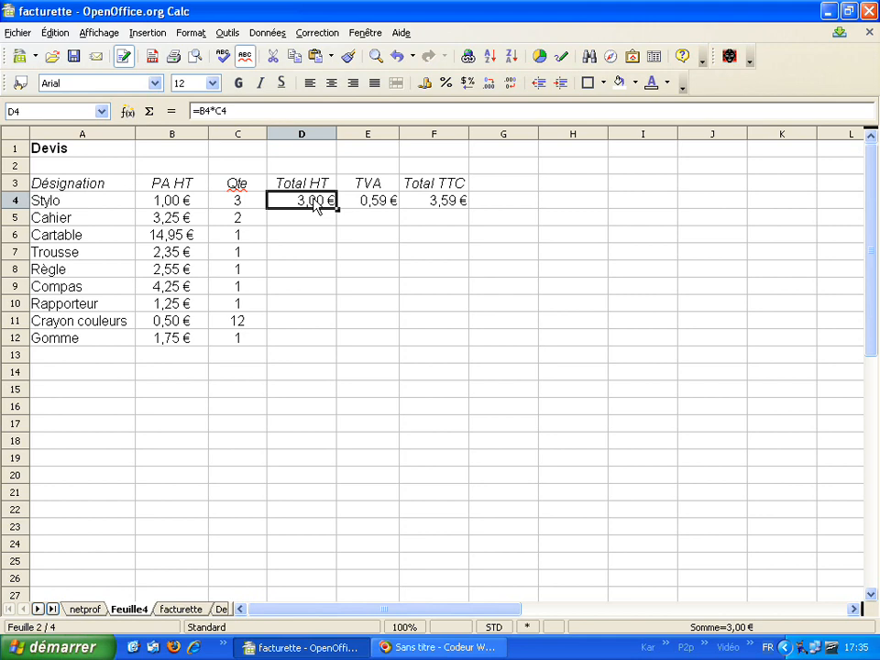
pyautogui.moveTo(326, 208); pyautogui.dragTo(433, 202)
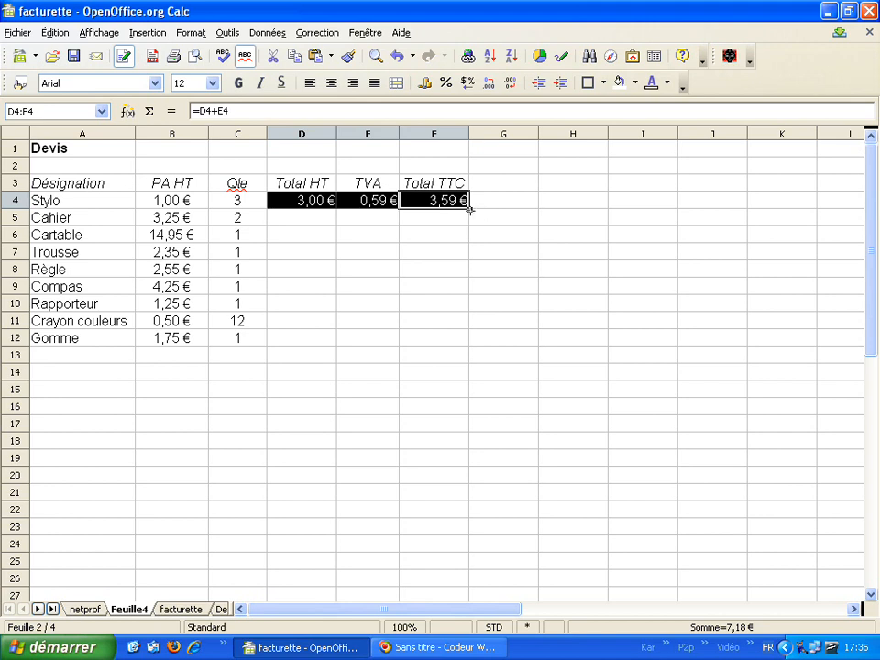
pyautogui.moveTo(470, 210); pyautogui.dragTo(450, 352)
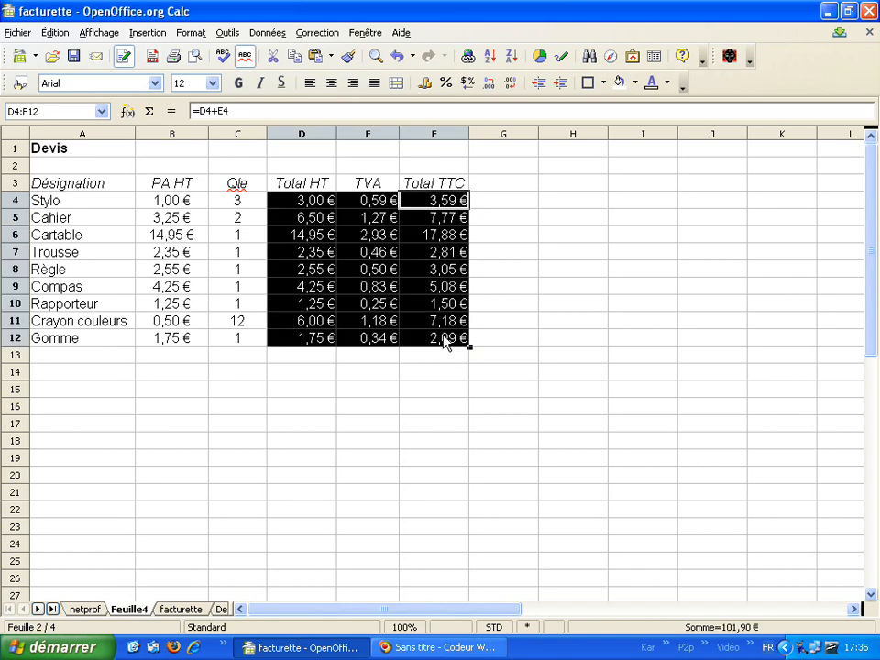
# Examine the Total HT, TVA and Total TTC formulas in the Stylo, Cahier and Cartable rows
pyautogui.click(403, 306)
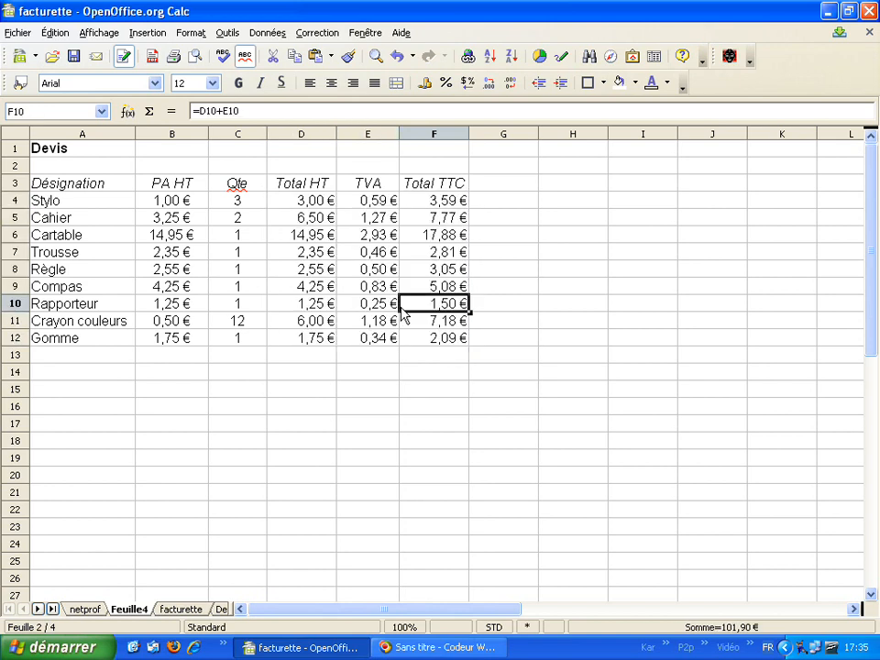
pyautogui.click(318, 219)
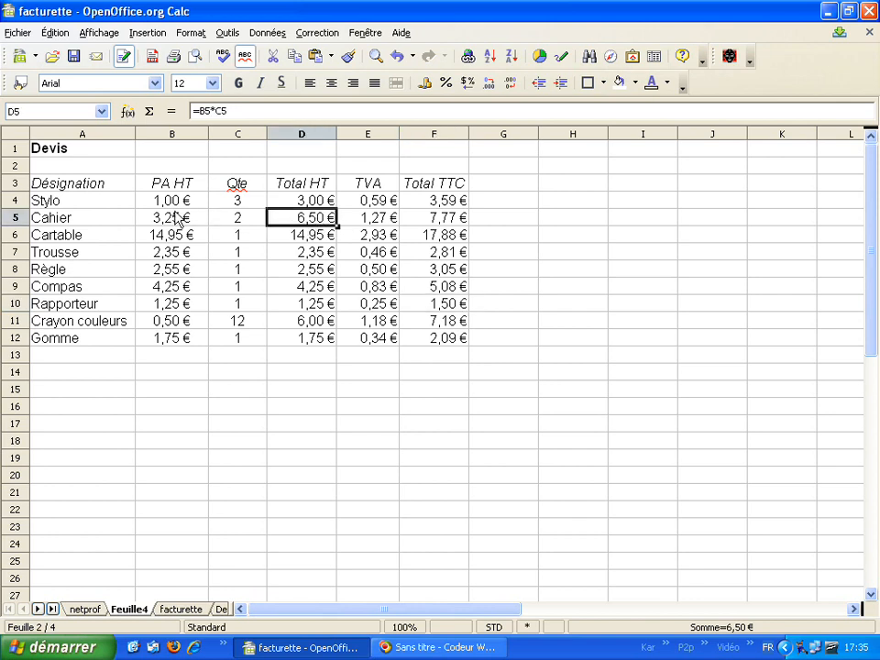
pyautogui.click(380, 220)
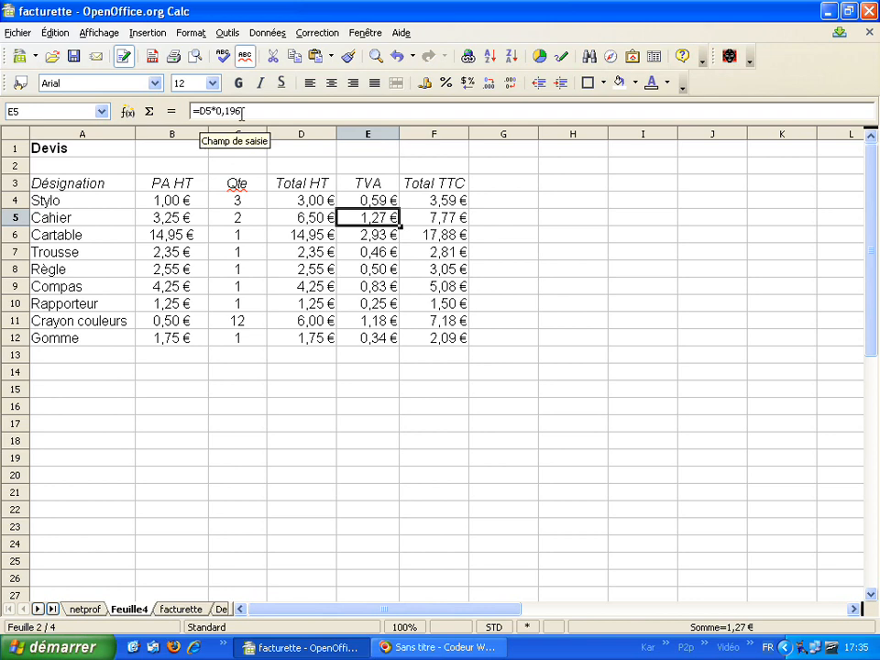
pyautogui.click(451, 223)
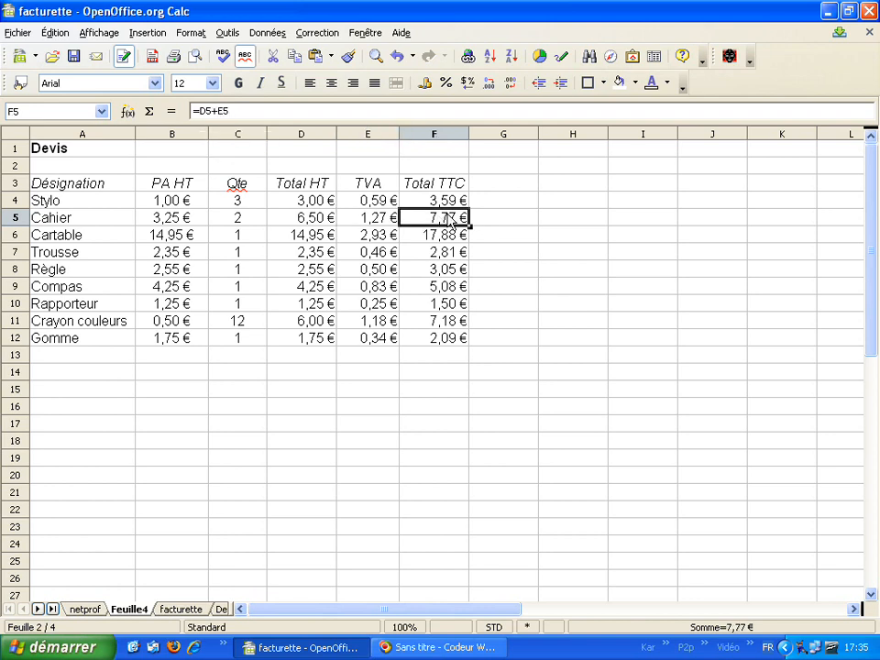
pyautogui.click(315, 240)
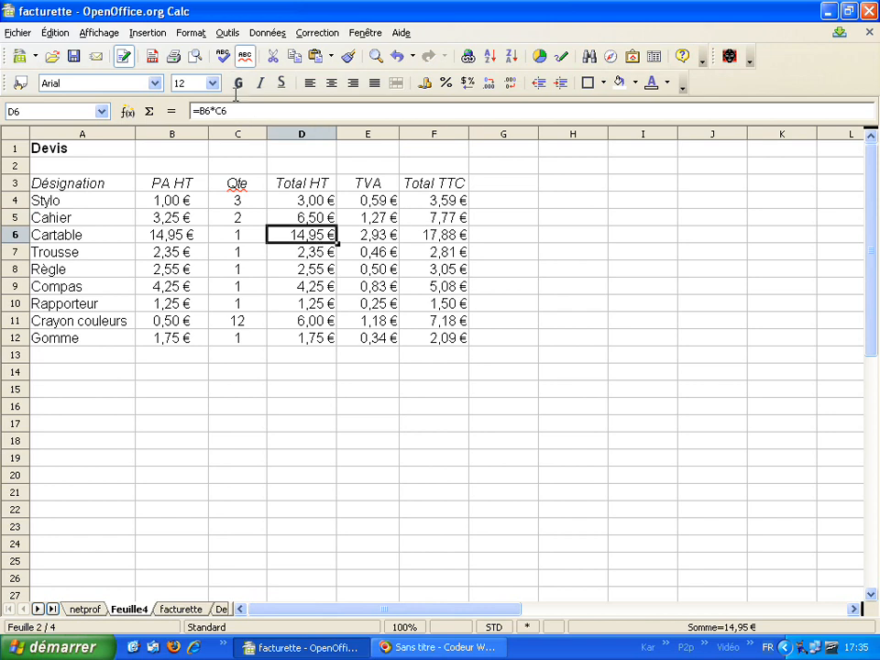
pyautogui.click(370, 236)
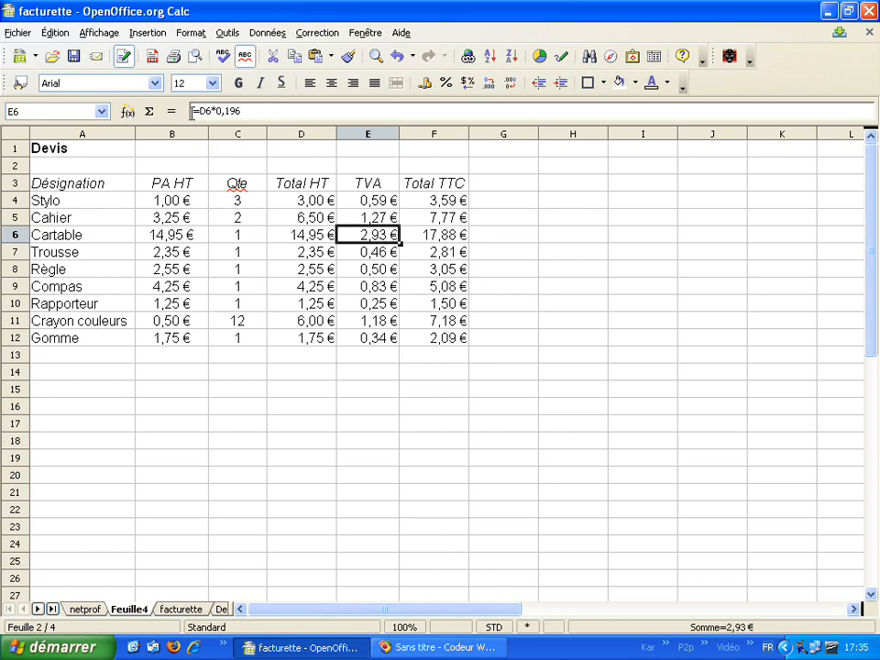
pyautogui.click(454, 243)
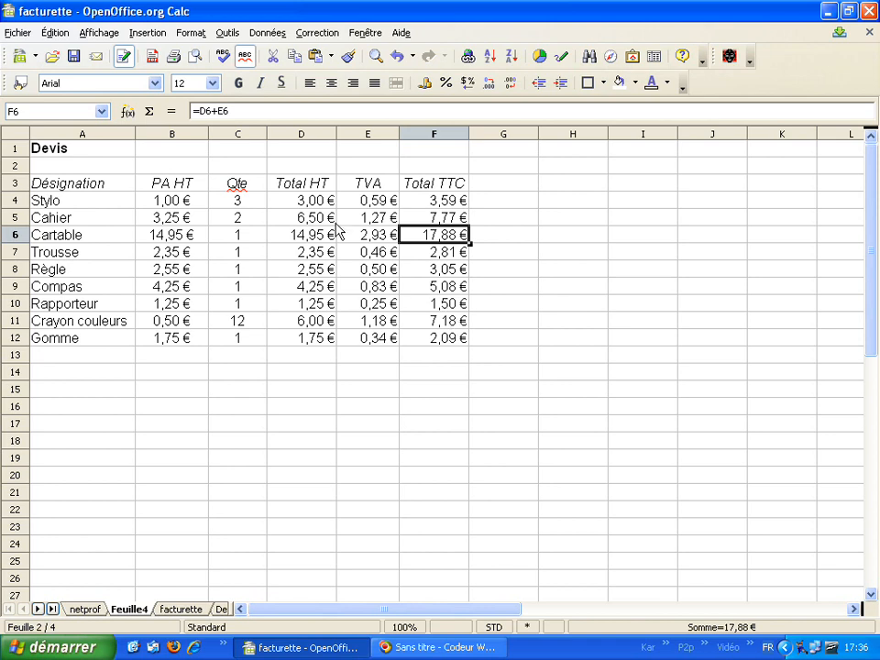
pyautogui.click(317, 199)
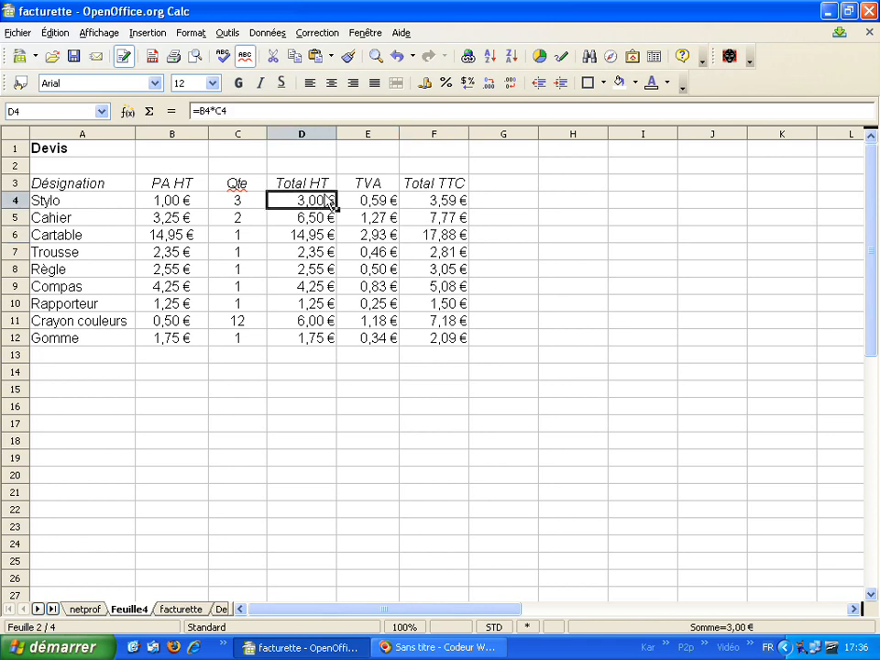
pyautogui.click(378, 203)
pyautogui.click(459, 203)
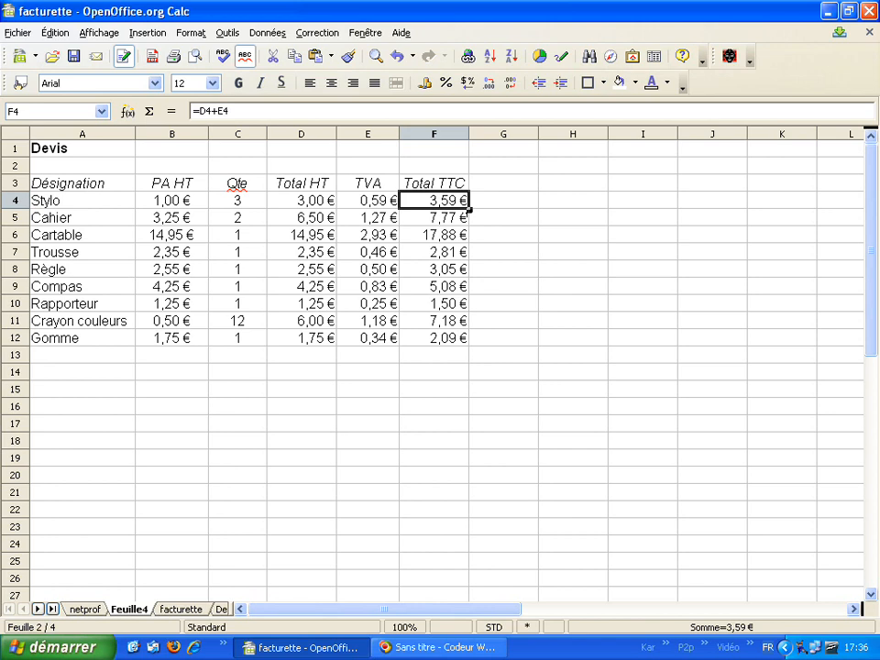
# Enter the formula =D4+D5+D6+D7+D8+D9+D10+D11+D12 in cell D13 to add up the Total HT column
pyautogui.click(283, 358)
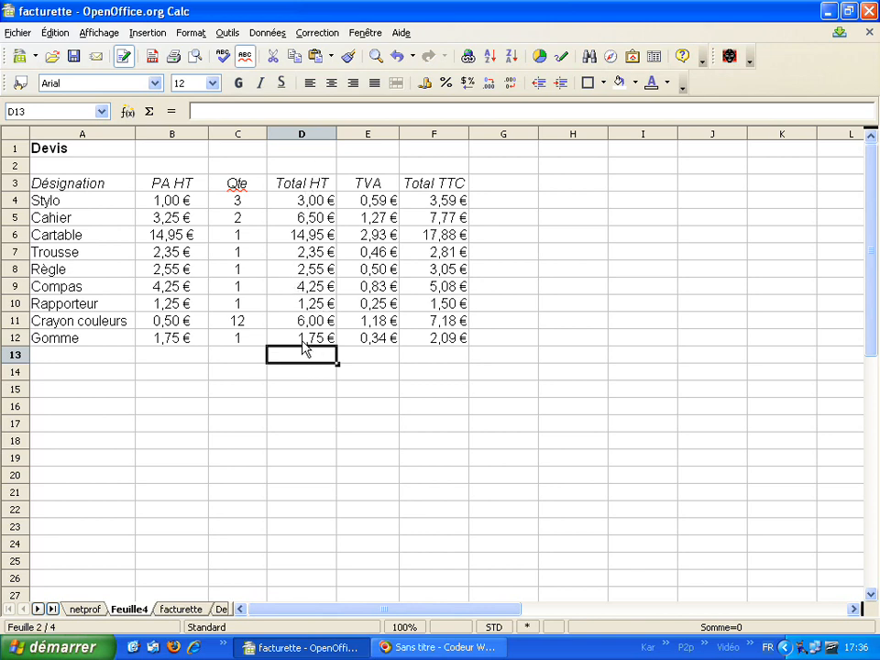
pyautogui.write('=')
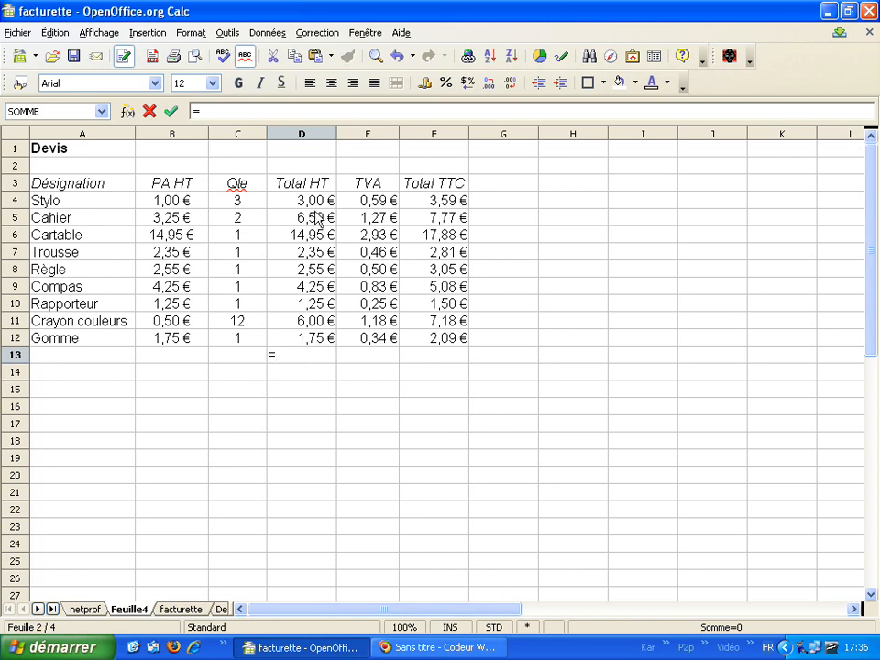
pyautogui.click(310, 201)
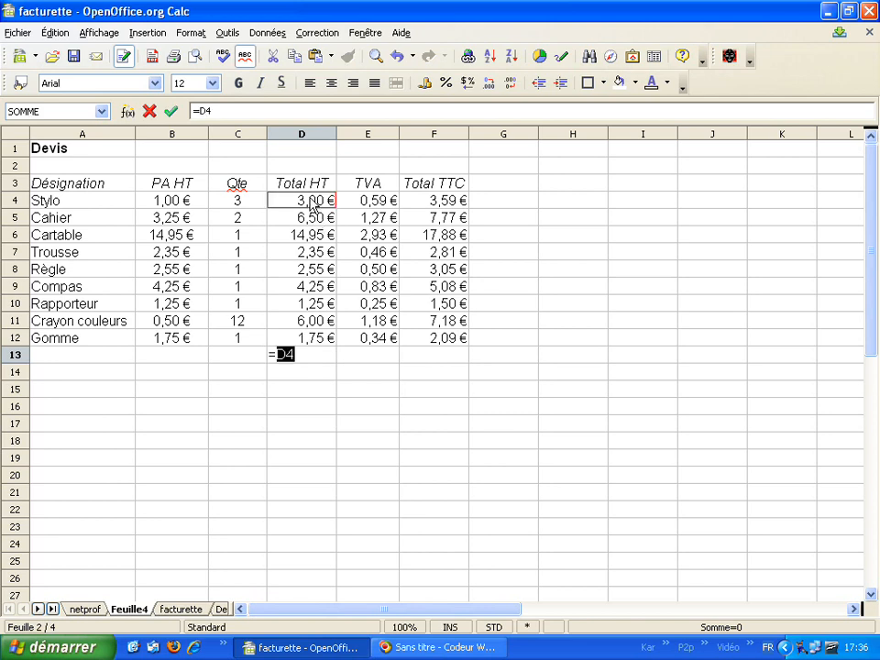
pyautogui.write('+')
pyautogui.click(311, 222)
pyautogui.write('+')
pyautogui.click(317, 235)
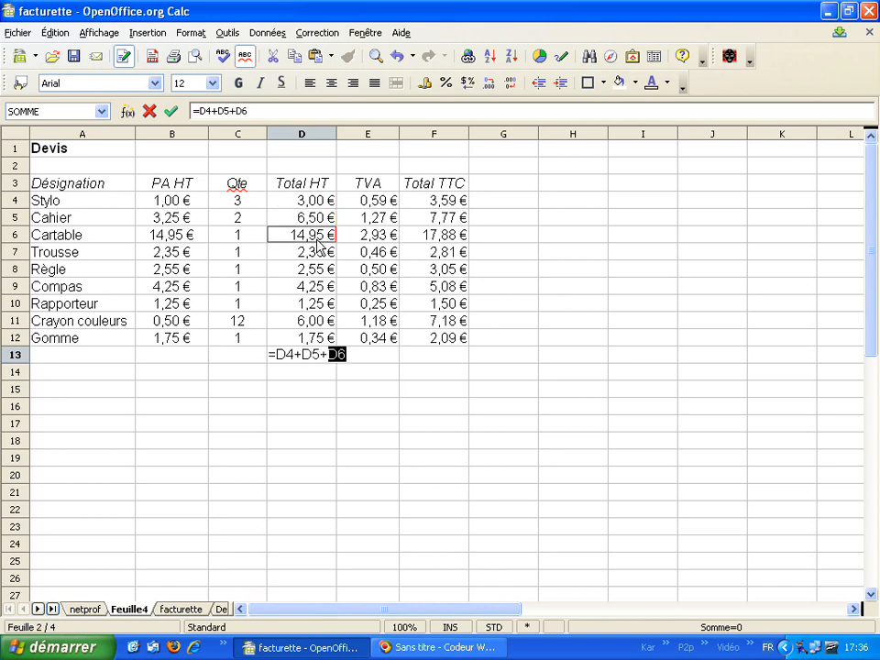
pyautogui.write('+')
pyautogui.click(320, 257)
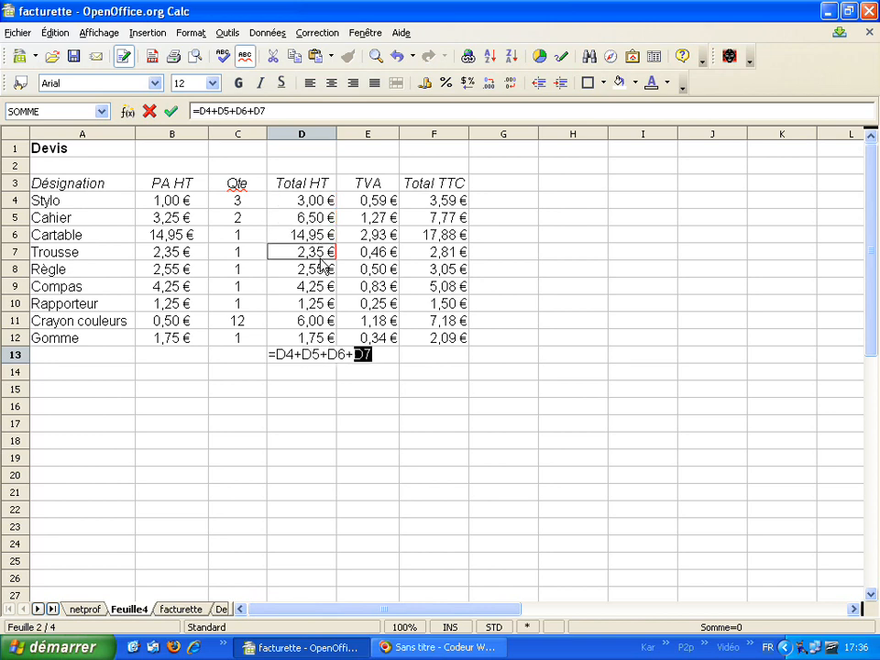
pyautogui.write('+')
pyautogui.click(318, 271)
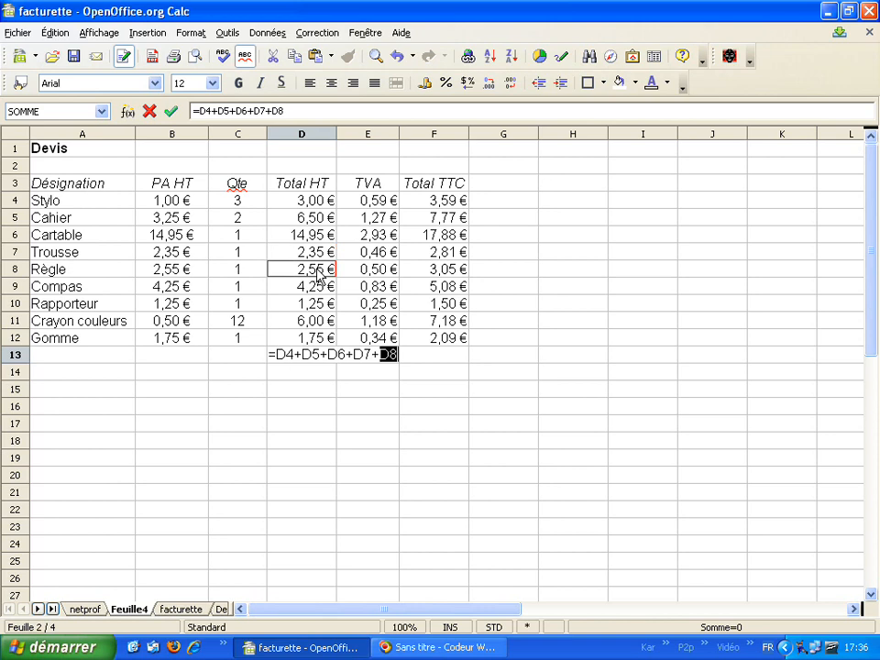
pyautogui.write('+')
pyautogui.click(319, 288)
pyautogui.write('+')
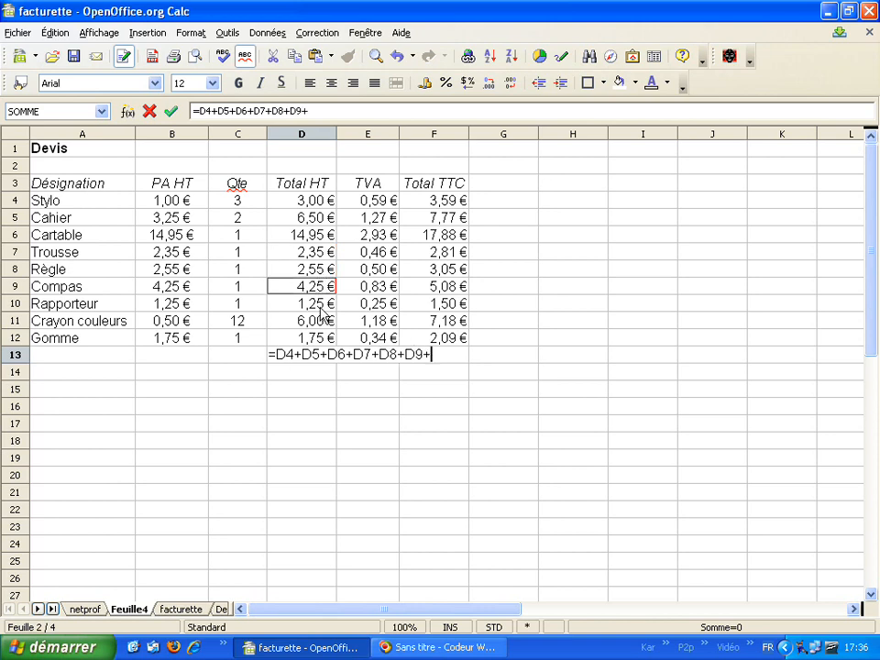
pyautogui.click(320, 307)
pyautogui.write('+')
pyautogui.click(318, 325)
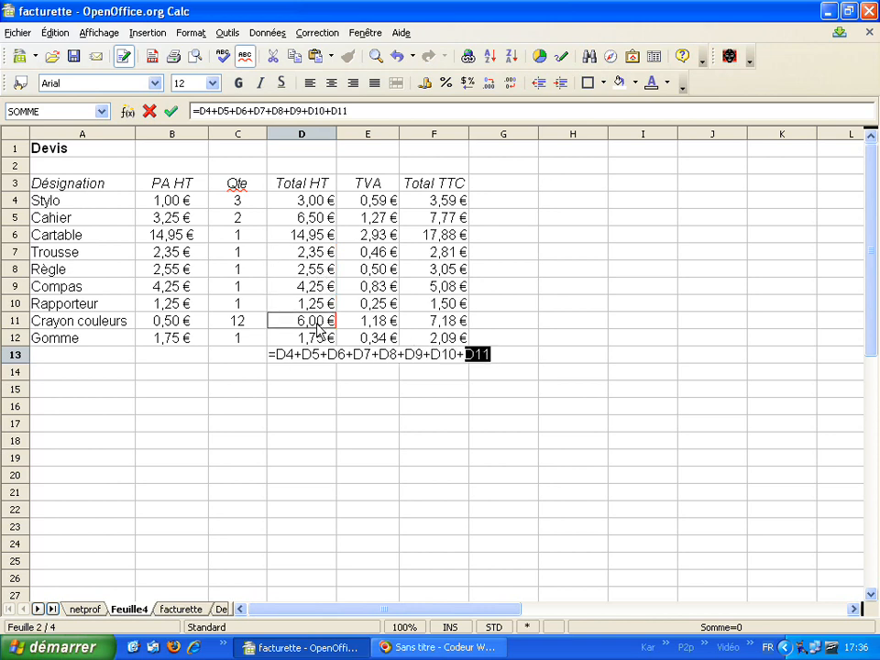
pyautogui.write('+')
pyautogui.click(322, 340)
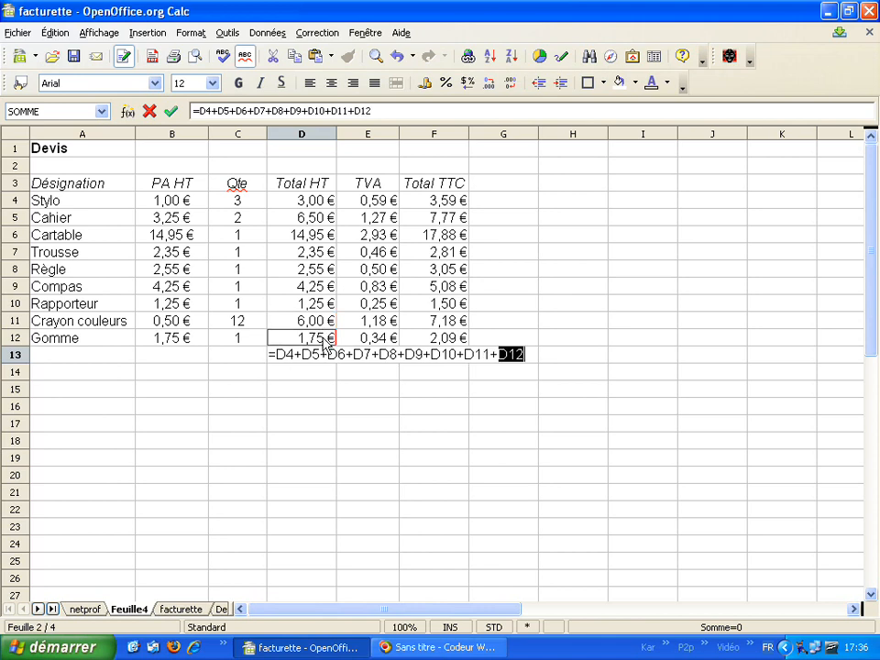
pyautogui.press('Return')
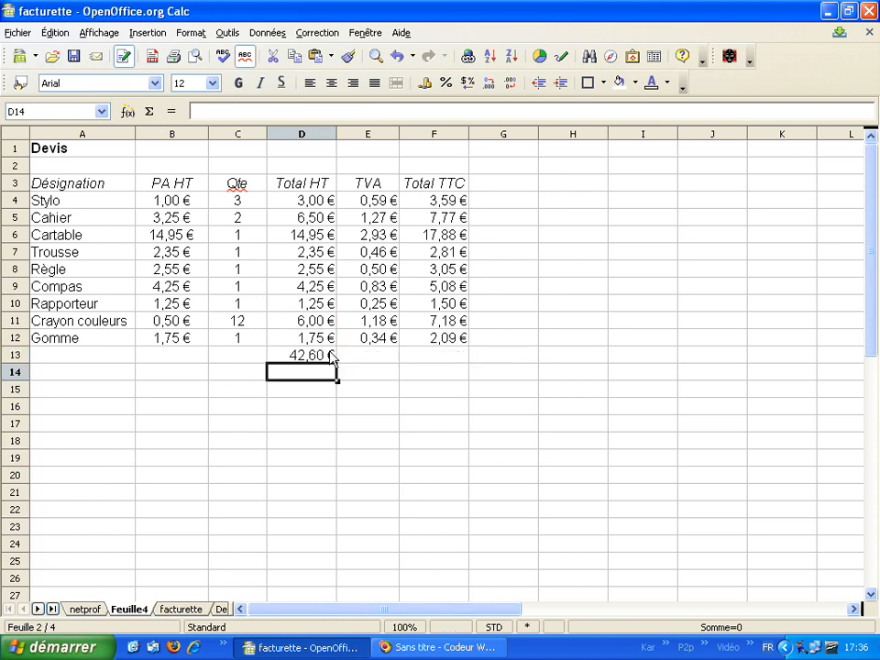
# Fill the sum formula in D13 across to F13 to total the TVA and Total TTC columns
pyautogui.click(317, 357)
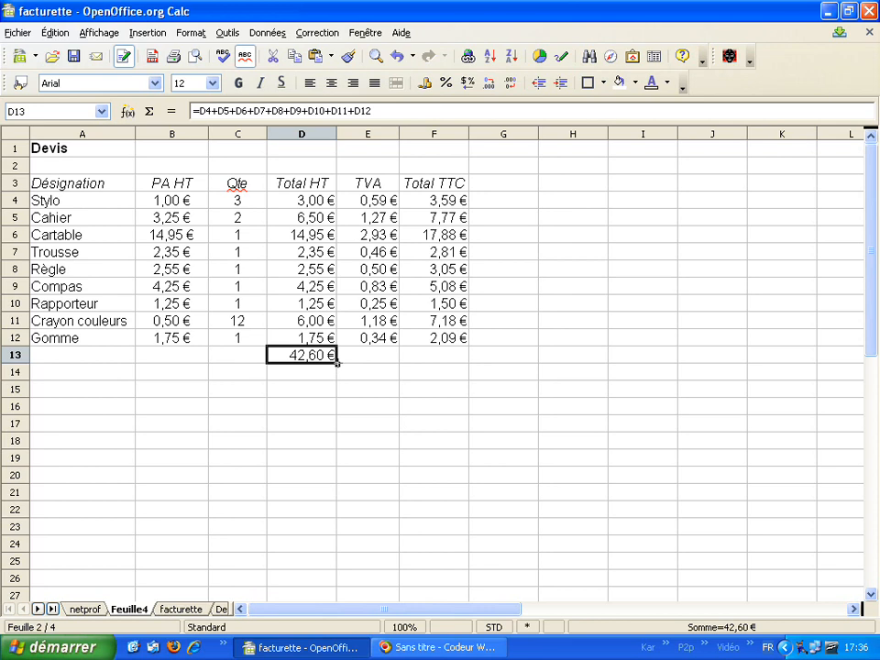
pyautogui.moveTo(339, 364); pyautogui.dragTo(461, 373)
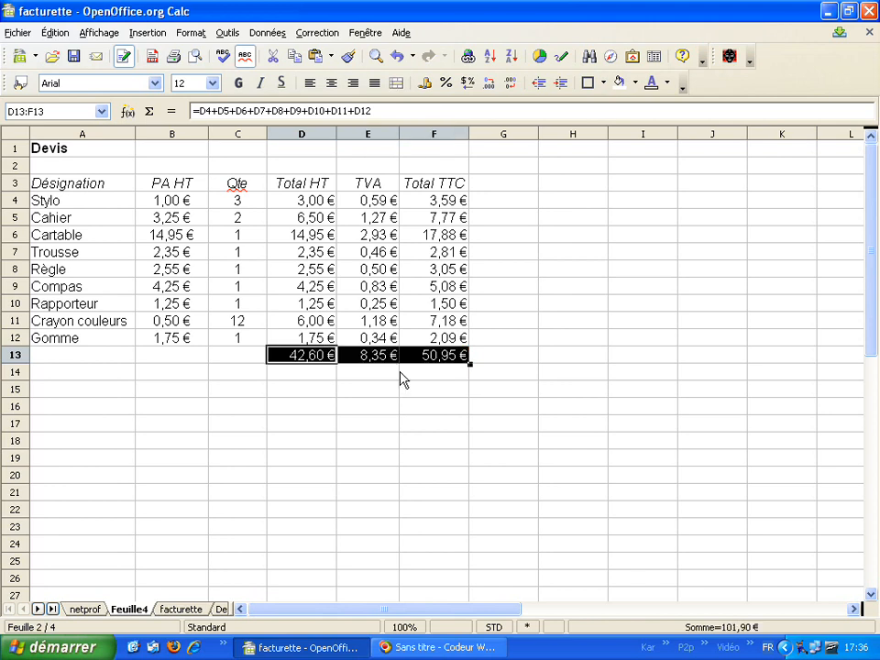
# Review the sum formulas of the Total HT, TVA and Total TTC columns in D13:F13
pyautogui.click(363, 362)
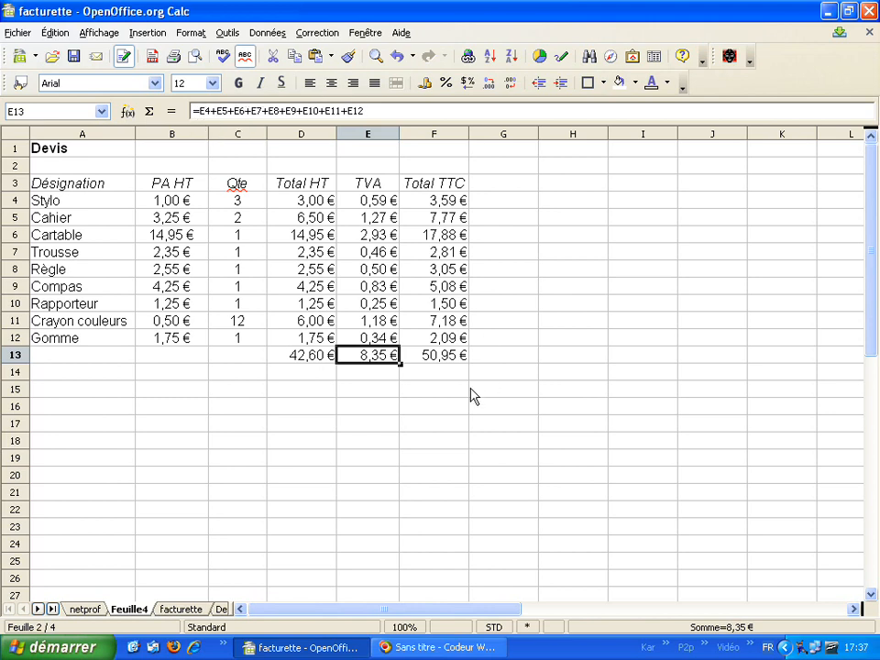
pyautogui.click(444, 356)
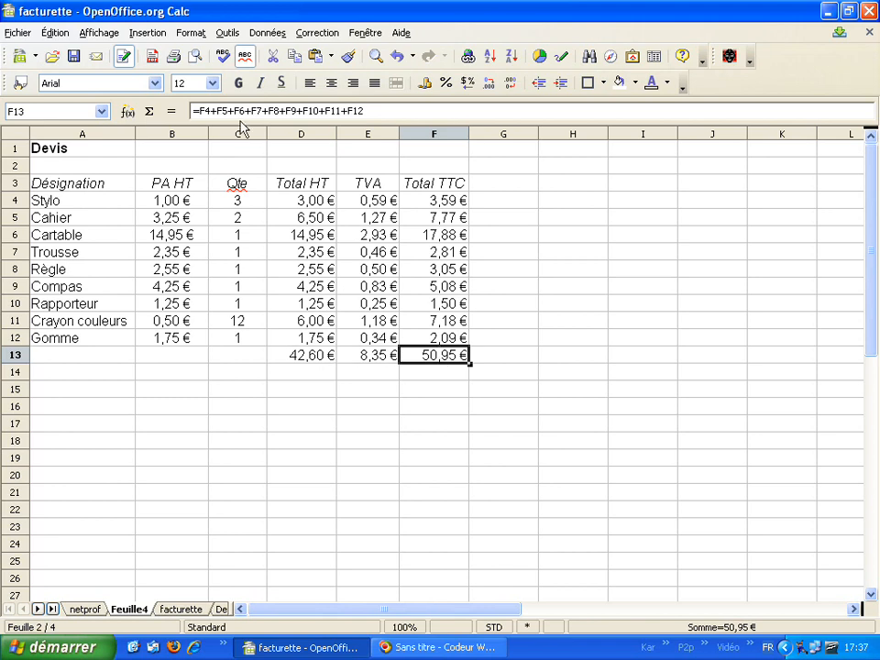
pyautogui.click(440, 384)
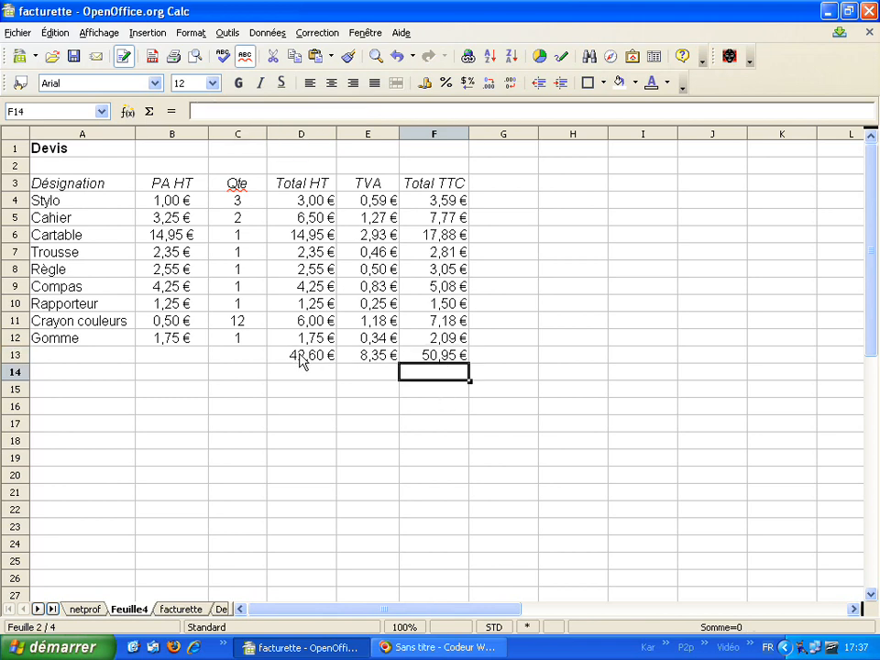
pyautogui.click(301, 359)
pyautogui.moveTo(362, 359); pyautogui.dragTo(440, 356)
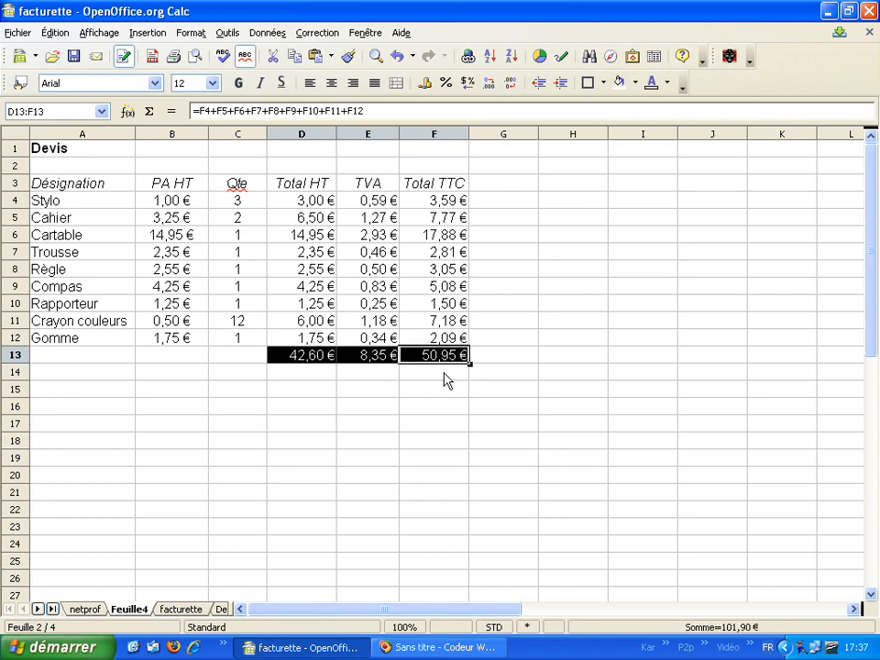
pyautogui.click(442, 374)
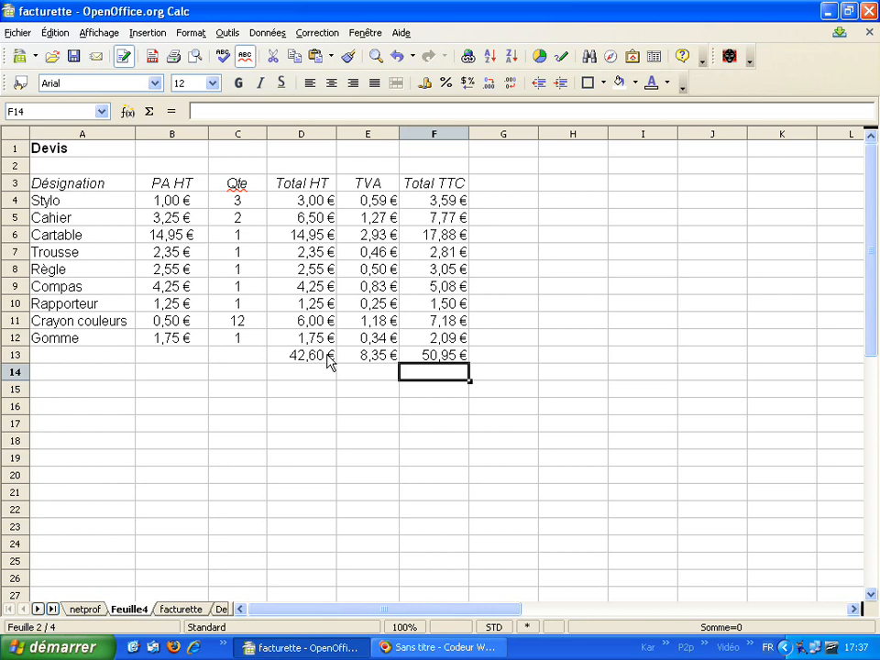
pyautogui.click(326, 359)
pyautogui.click(375, 366)
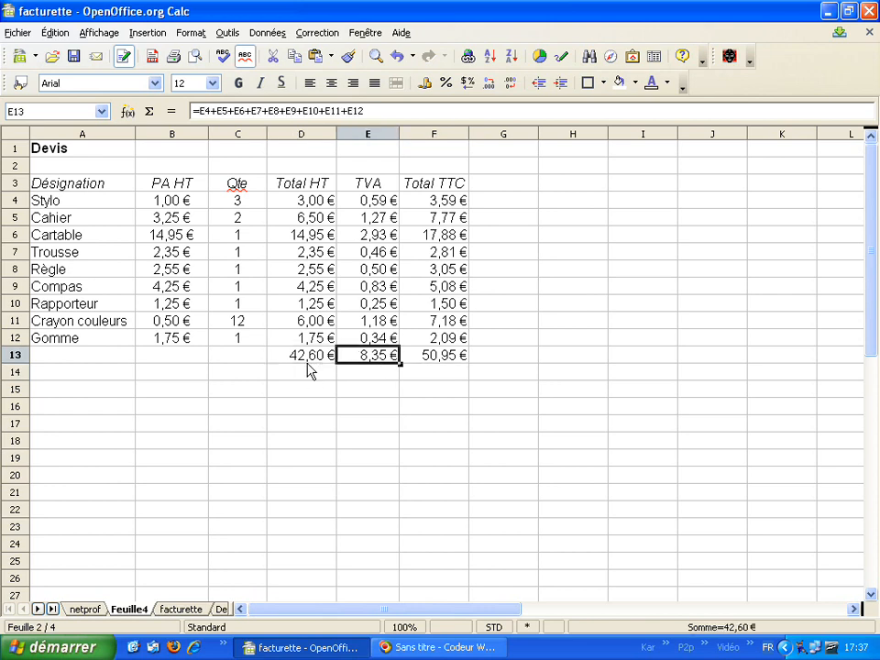
pyautogui.click(450, 364)
pyautogui.click(363, 361)
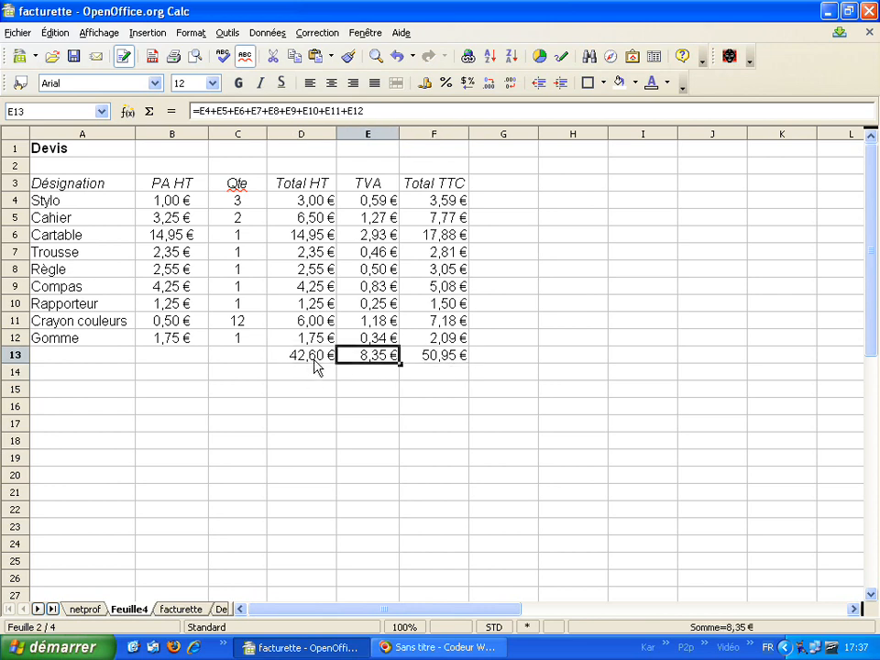
pyautogui.click(314, 361)
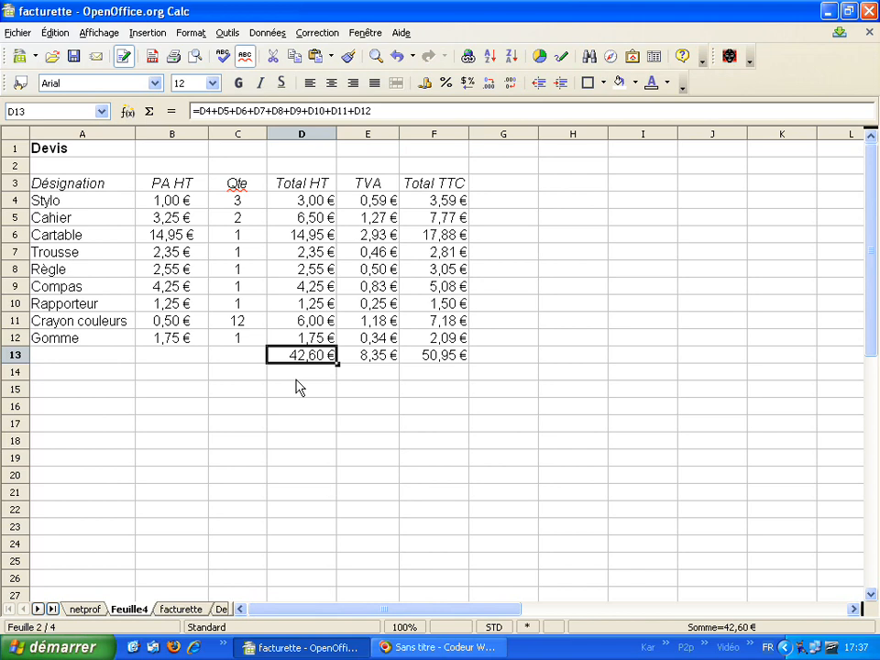
pyautogui.click(359, 373)
pyautogui.click(321, 375)
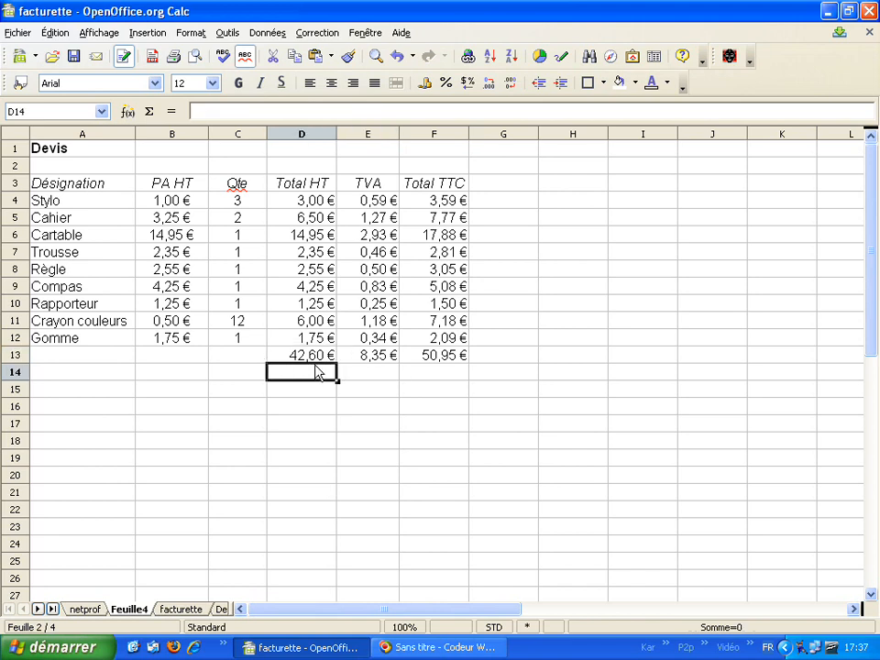
# Delete the contents of the column totals in D13:F13, keeping the default content types selected
pyautogui.moveTo(311, 357); pyautogui.dragTo(450, 356)
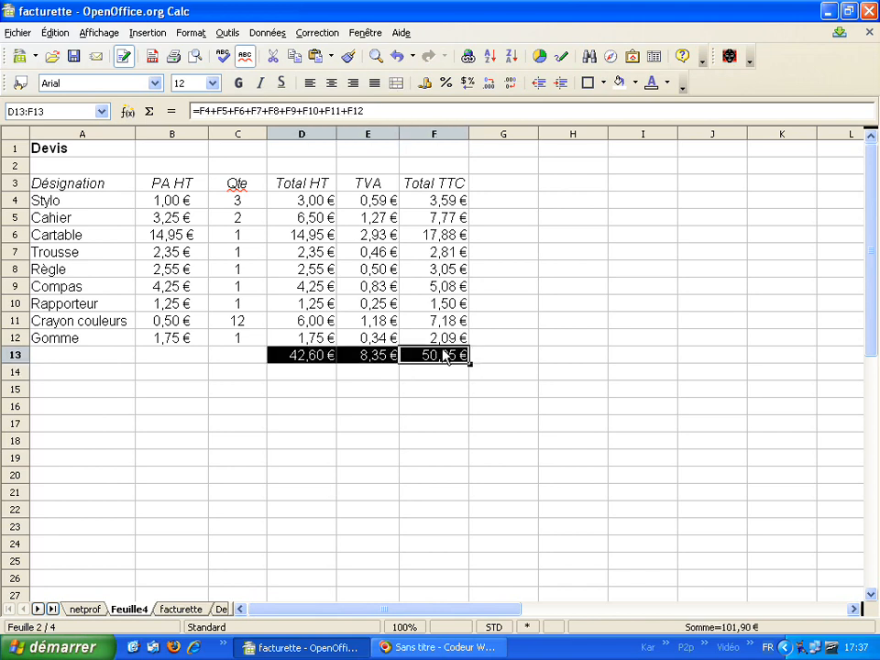
pyautogui.press('BackSpace')
pyautogui.click(521, 254)
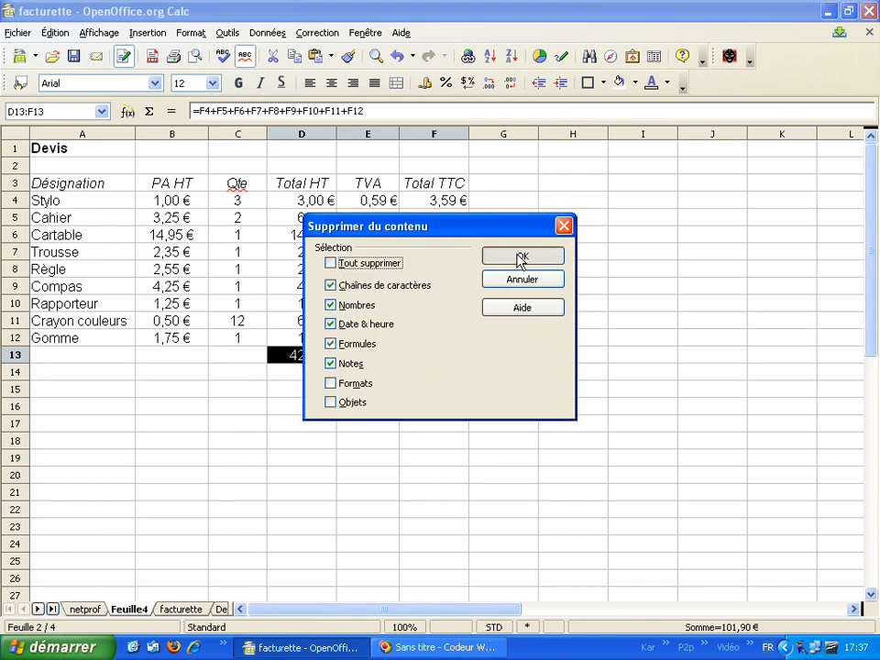
# Delete everything in the calculated cells D5:F12 using the Tout supprimer option
pyautogui.moveTo(298, 220); pyautogui.dragTo(438, 346)
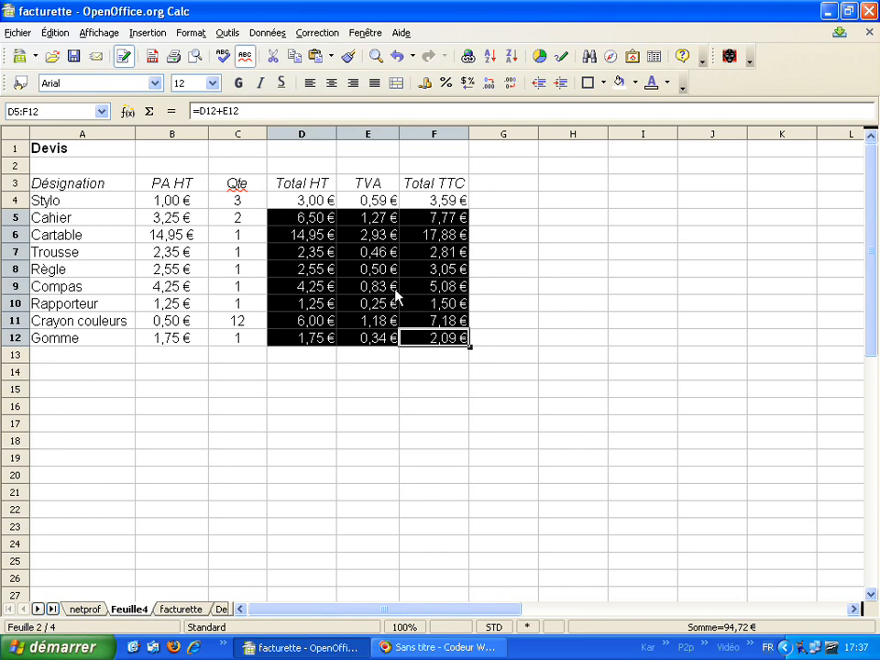
pyautogui.press('Delete')
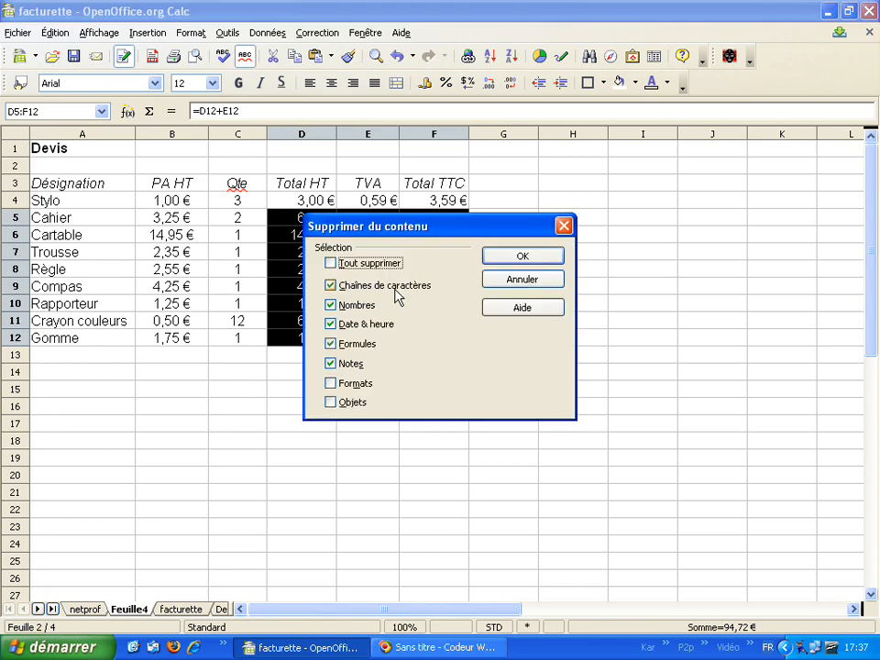
pyautogui.click(331, 264)
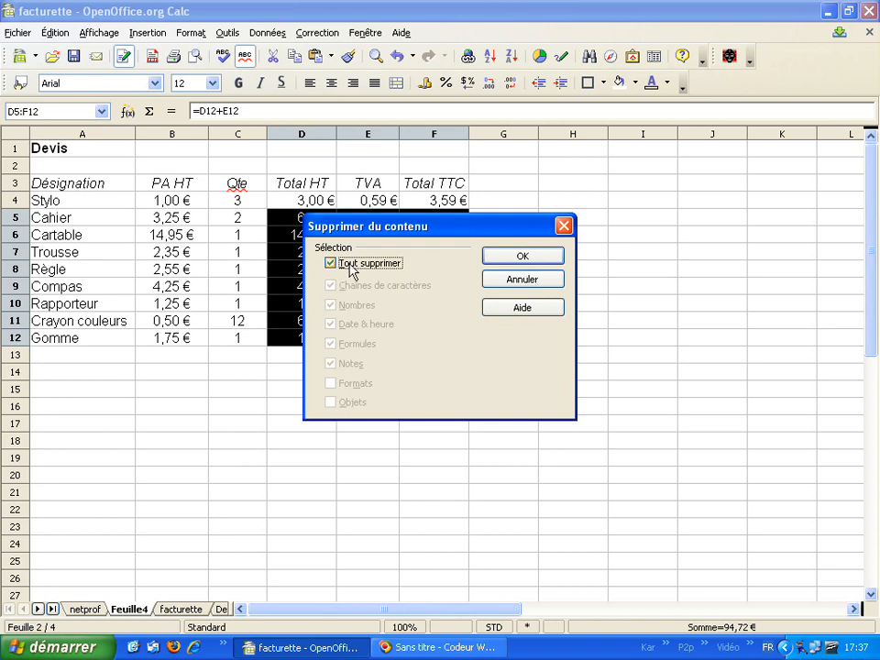
pyautogui.click(516, 259)
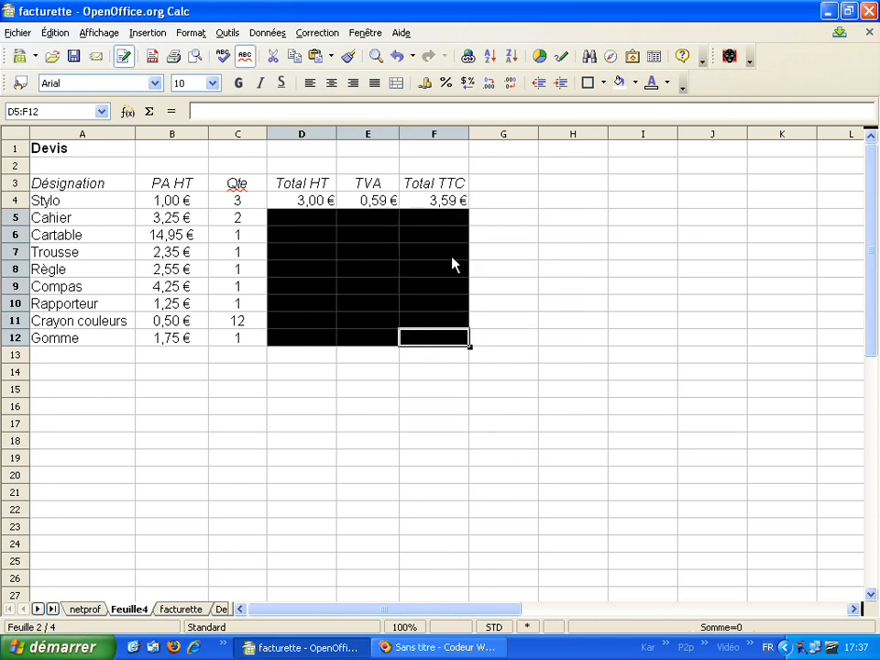
pyautogui.click(416, 259)
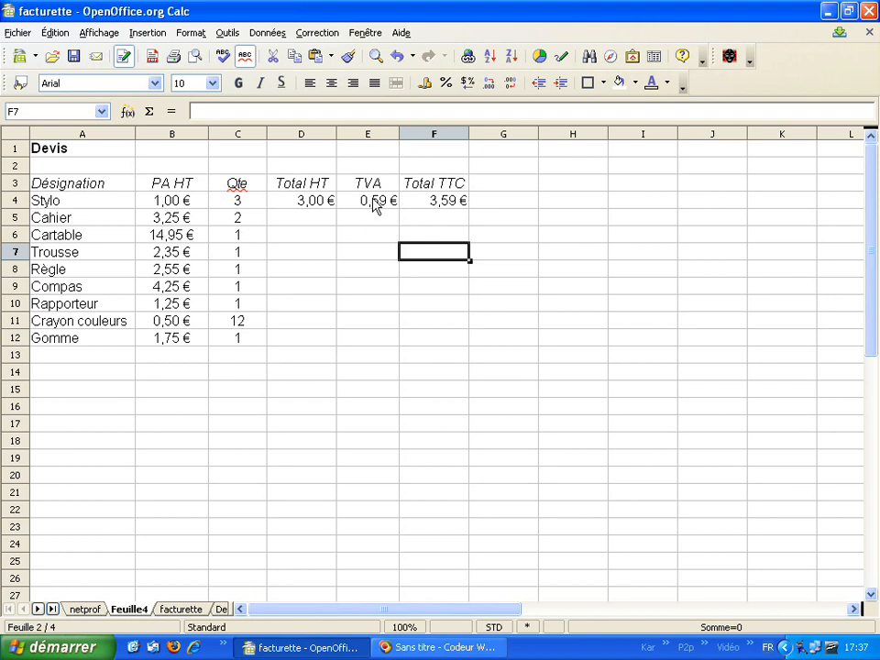
# Clear the TVA and Total TTC formulas of the Stylo row in E4:F4, keeping the Total HT formula in D4
pyautogui.moveTo(367, 206); pyautogui.dragTo(443, 209)
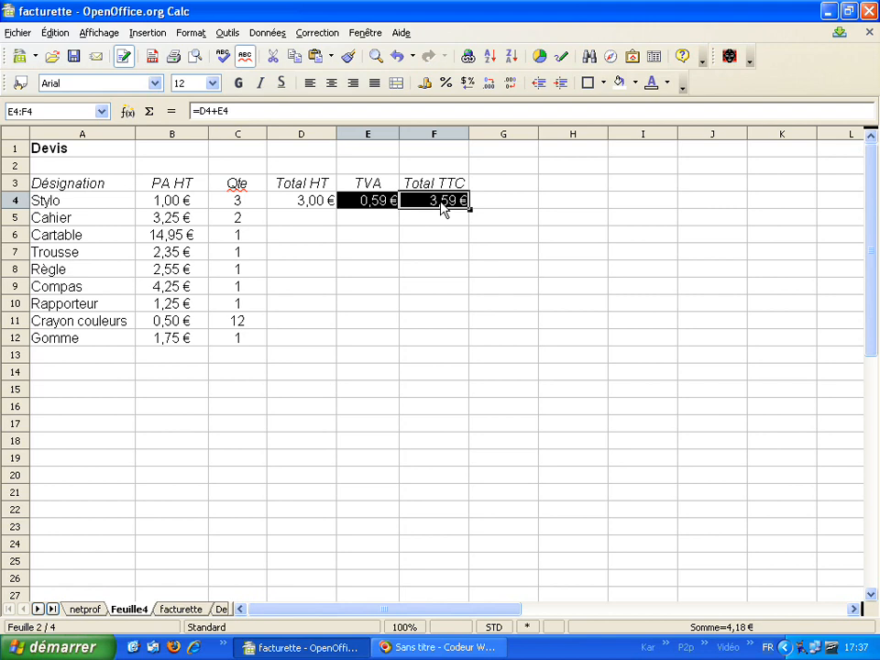
pyautogui.press('BackSpace')
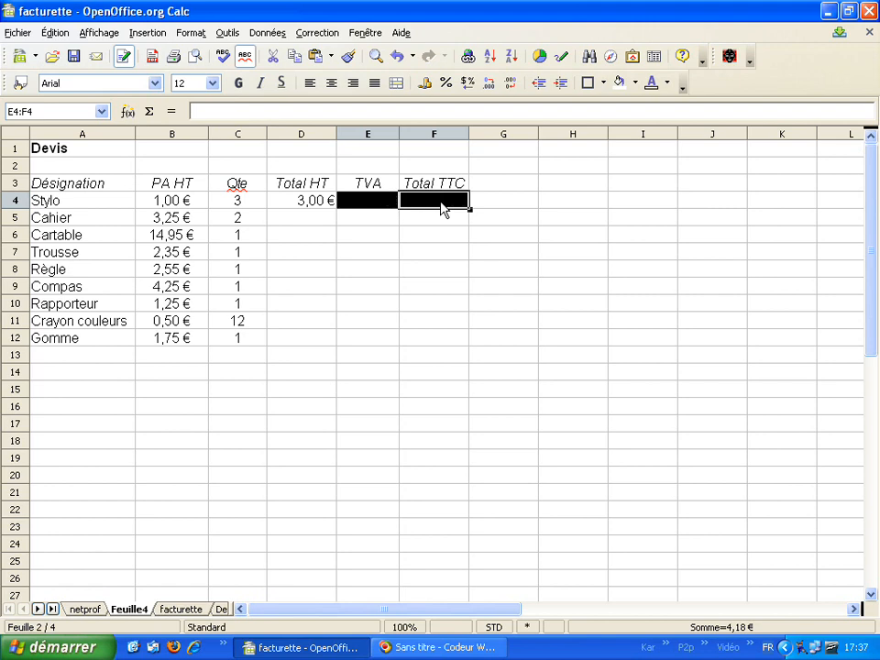
pyautogui.click(383, 219)
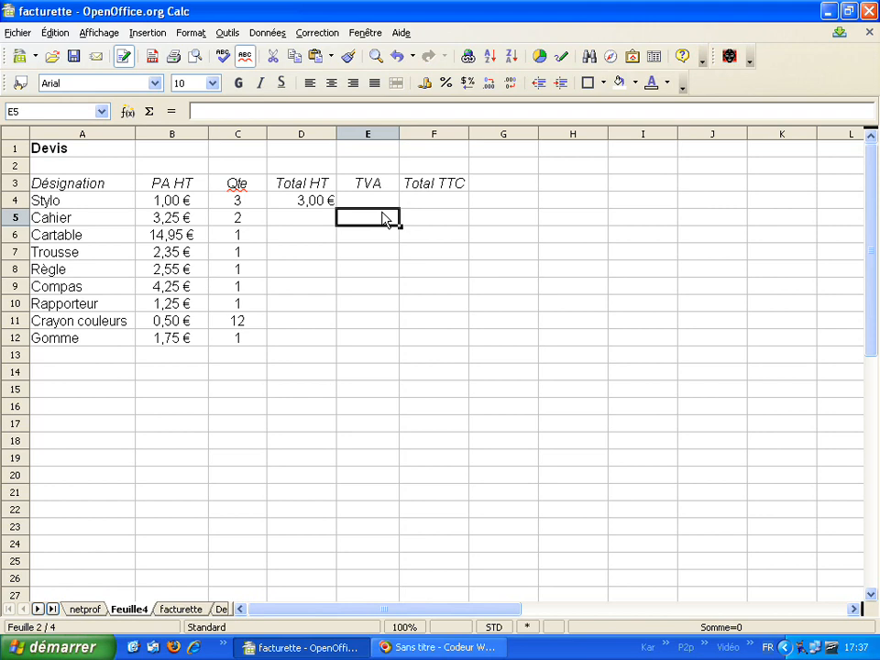
pyautogui.click(304, 191)
pyautogui.click(307, 209)
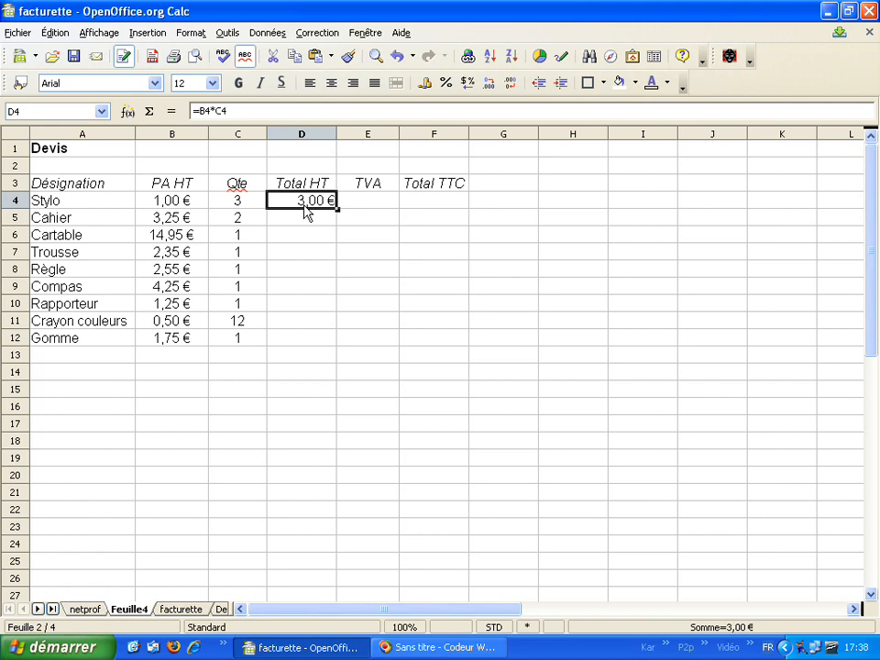
pyautogui.click(365, 202)
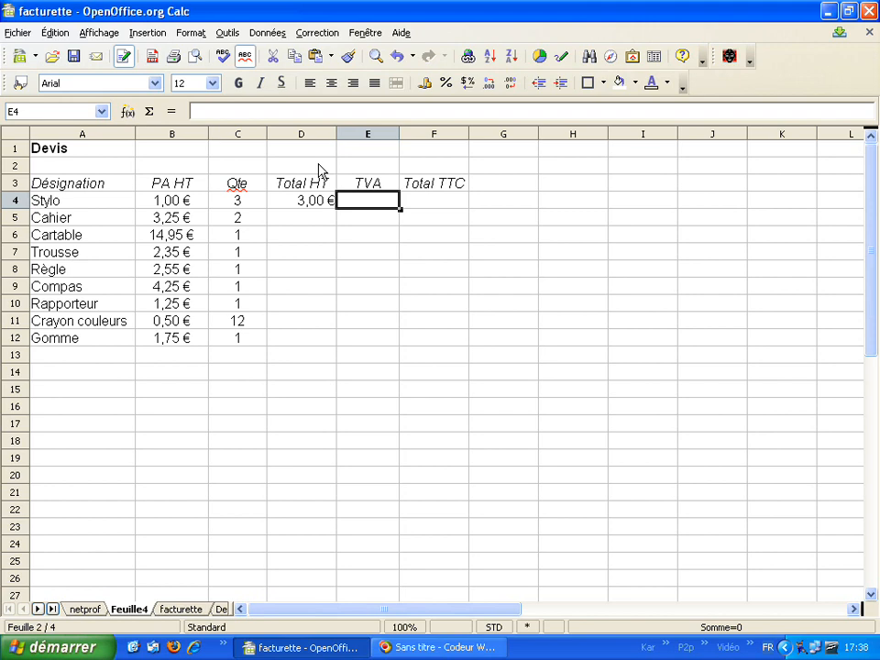
# Enter the label TVA in cell A14 and the rate 0,196 beside it in B14
pyautogui.click(79, 376)
pyautogui.write('TVA')
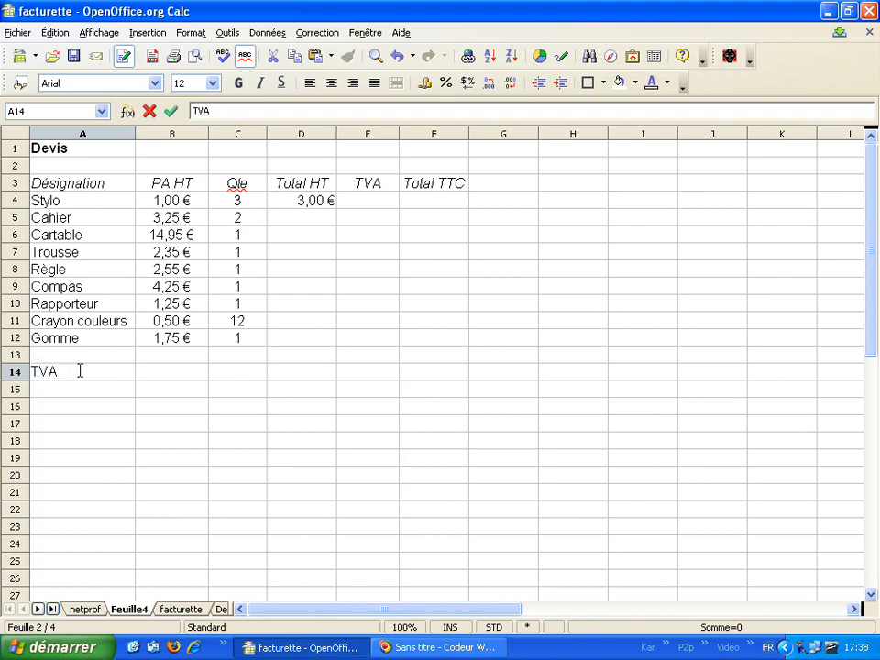
pyautogui.press('Tab')
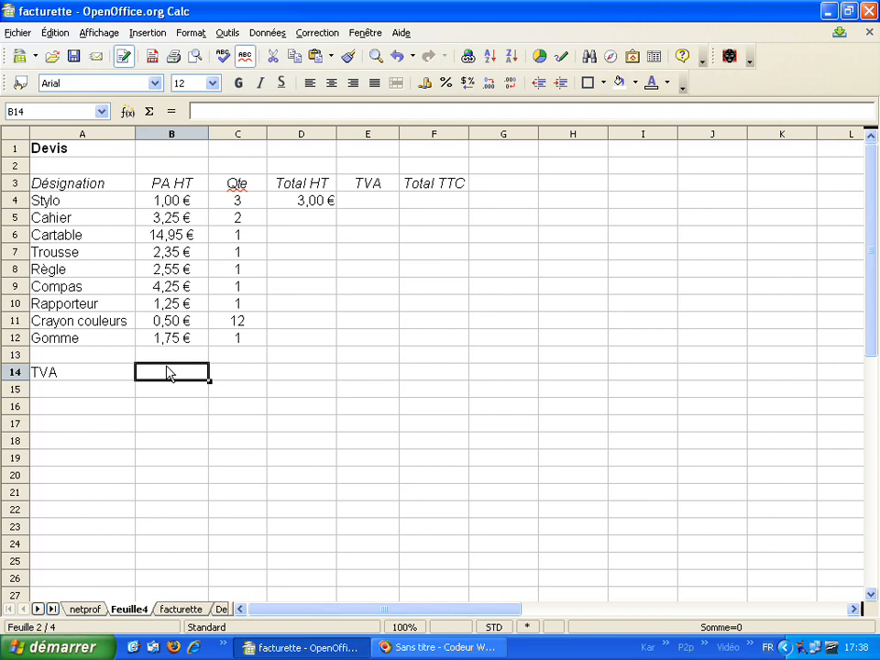
pyautogui.write('0,19')
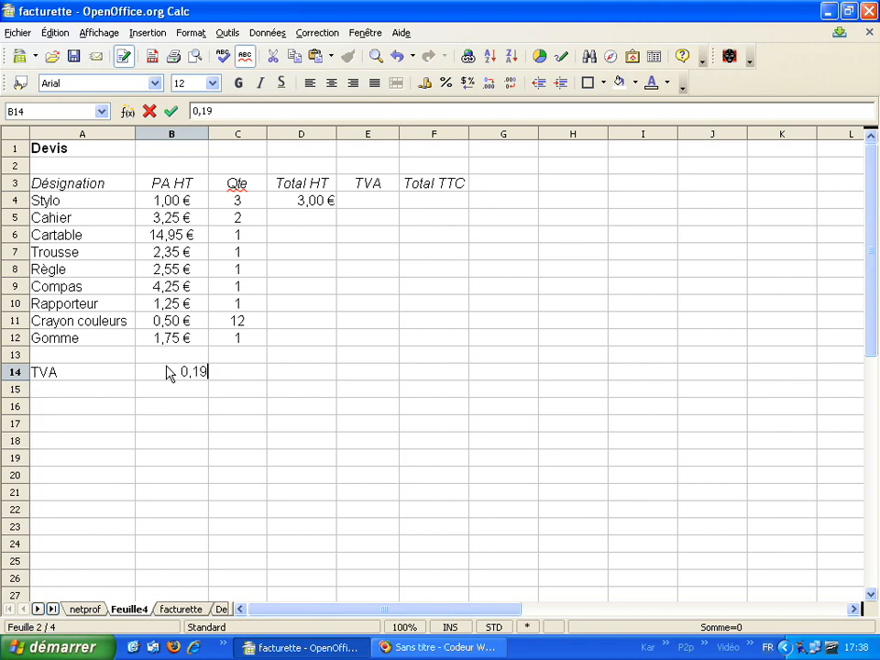
pyautogui.write('6')
pyautogui.press('Return')
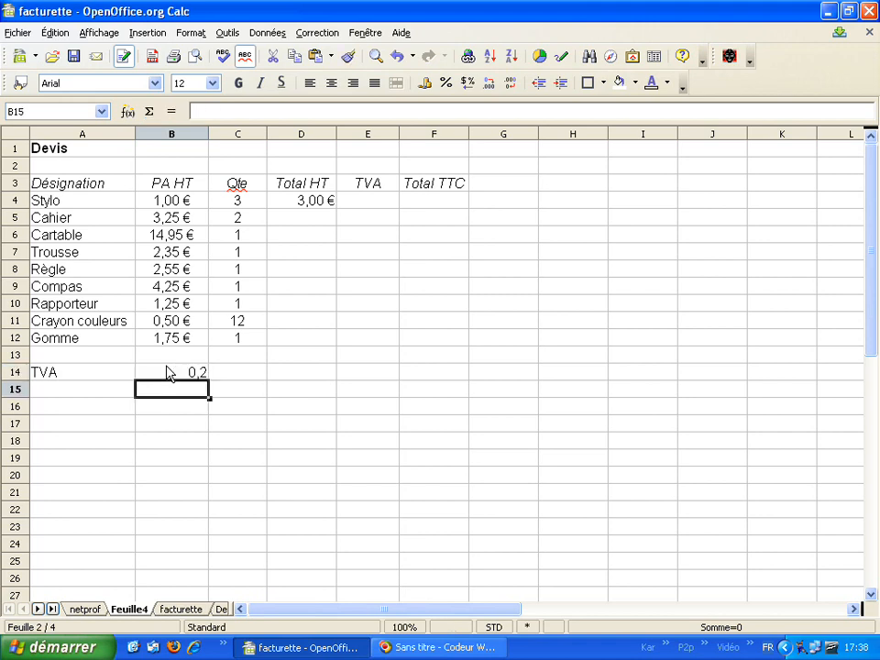
# Format the TVA rate in cell B14 as a percentage
pyautogui.click(197, 376)
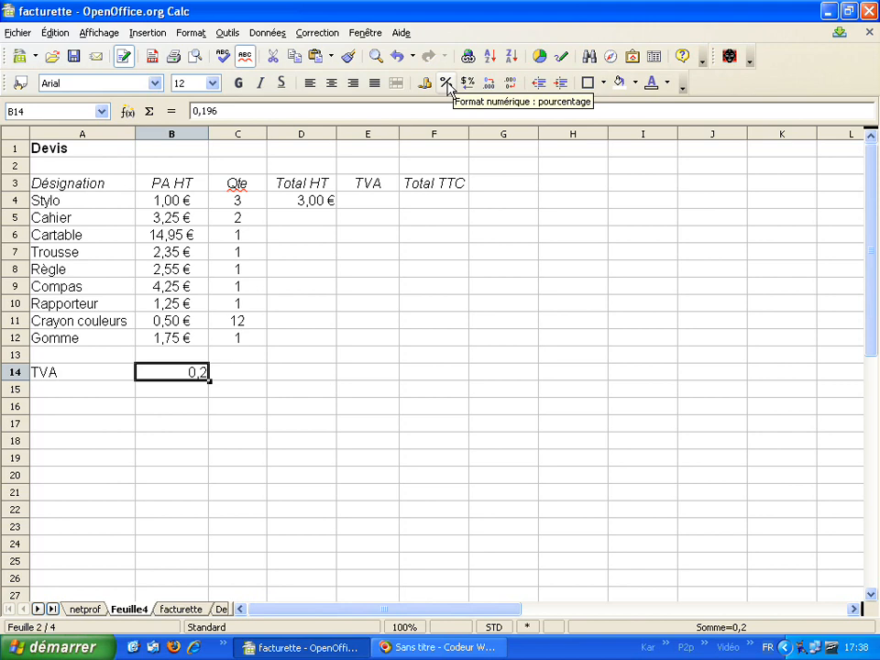
pyautogui.click(446, 83)
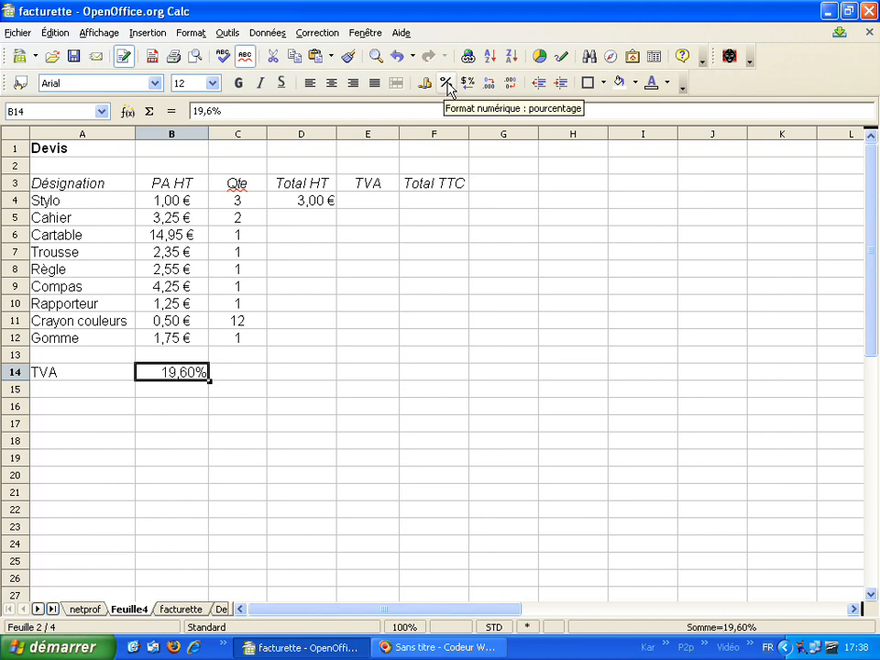
pyautogui.click(94, 380)
pyautogui.click(168, 383)
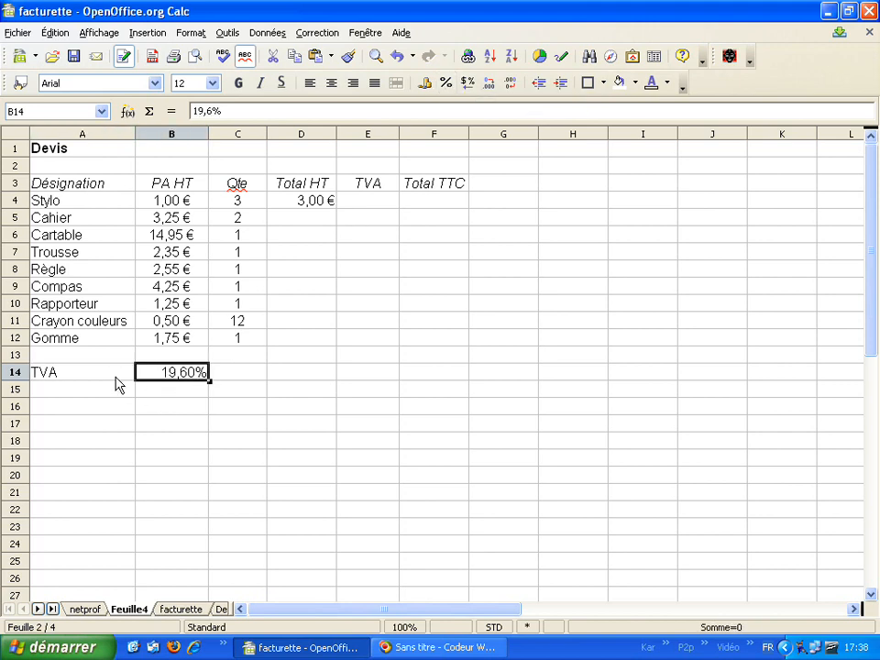
# Clear cell B14 and try to enter the TVA rate directly as 19,6% with its percent sign
pyautogui.click(82, 385)
pyautogui.click(168, 385)
pyautogui.press('BackSpace')
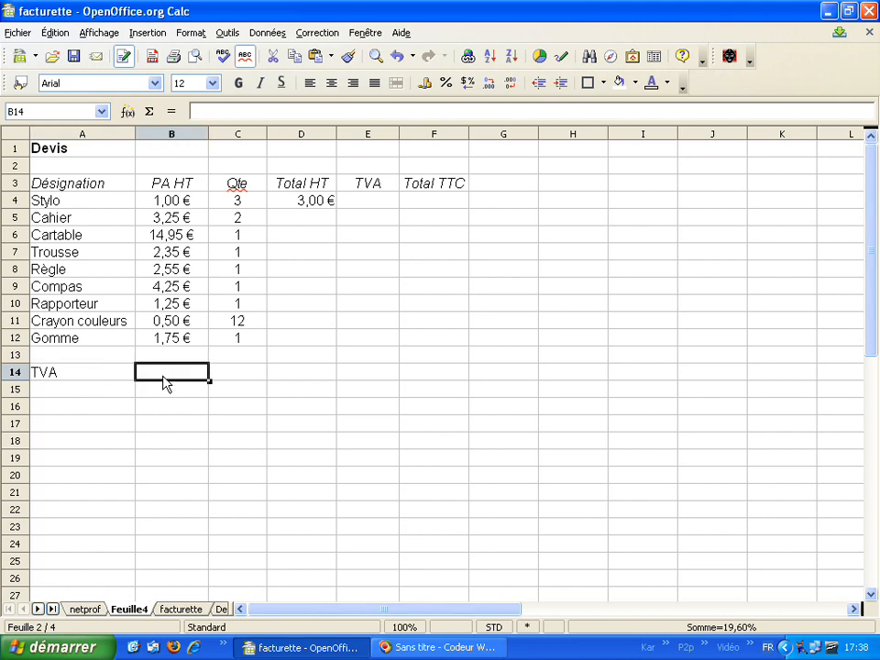
pyautogui.write('19')
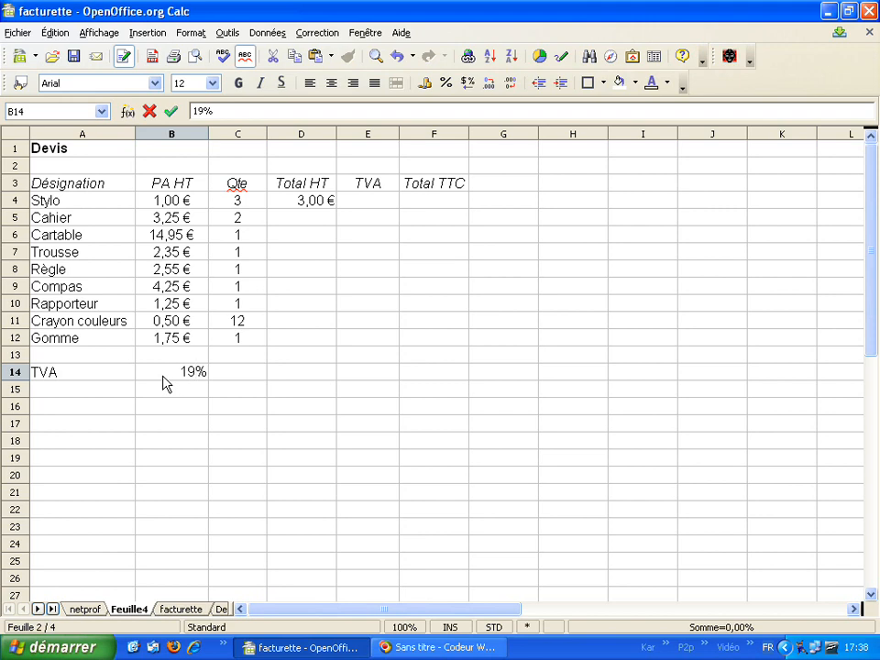
pyautogui.write(',6%')
pyautogui.press('Return')
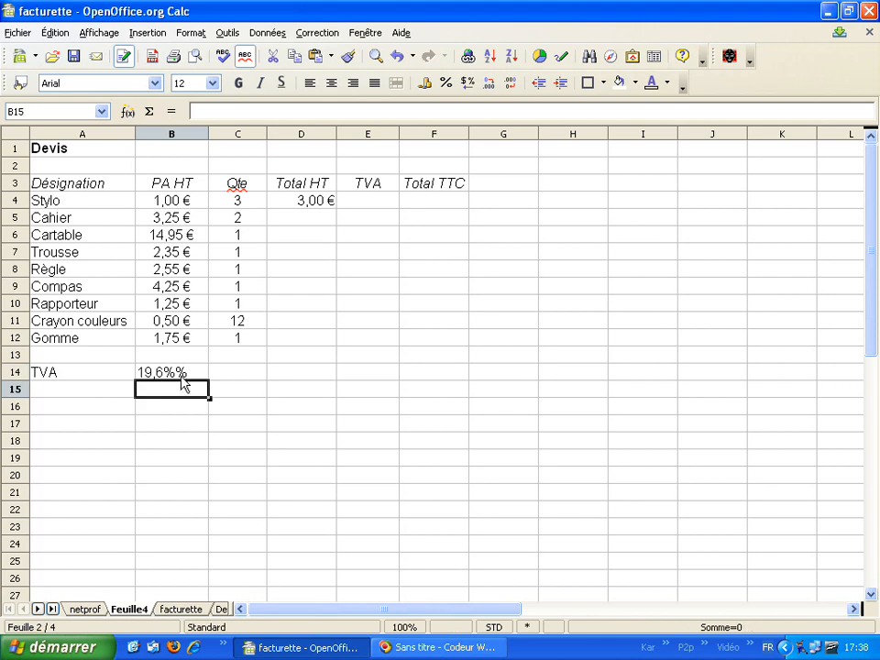
# Replace the content of cell B14 with the TVA rate 19,6%
pyautogui.click(173, 376)
pyautogui.press('BackSpace')
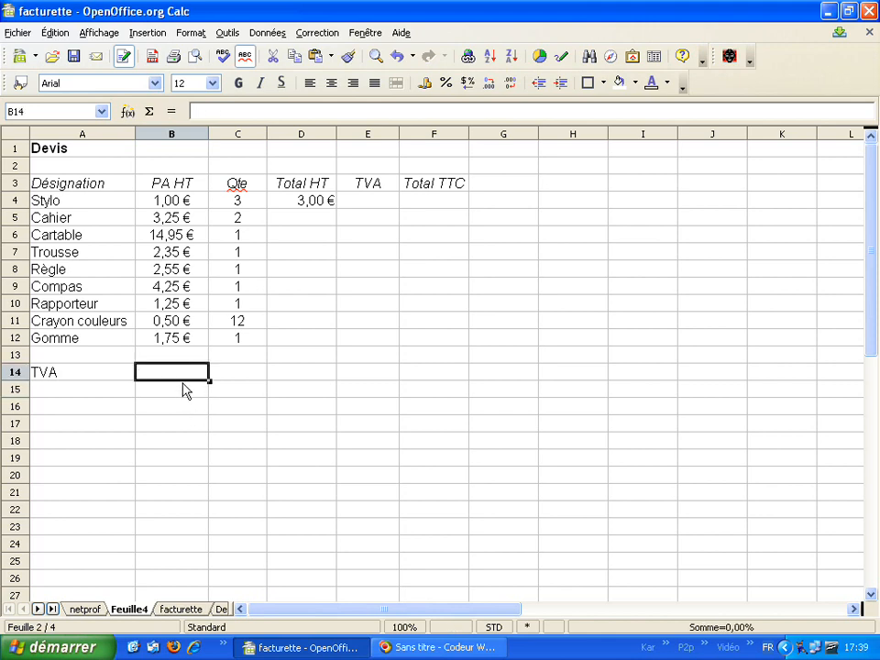
pyautogui.write('19,6')
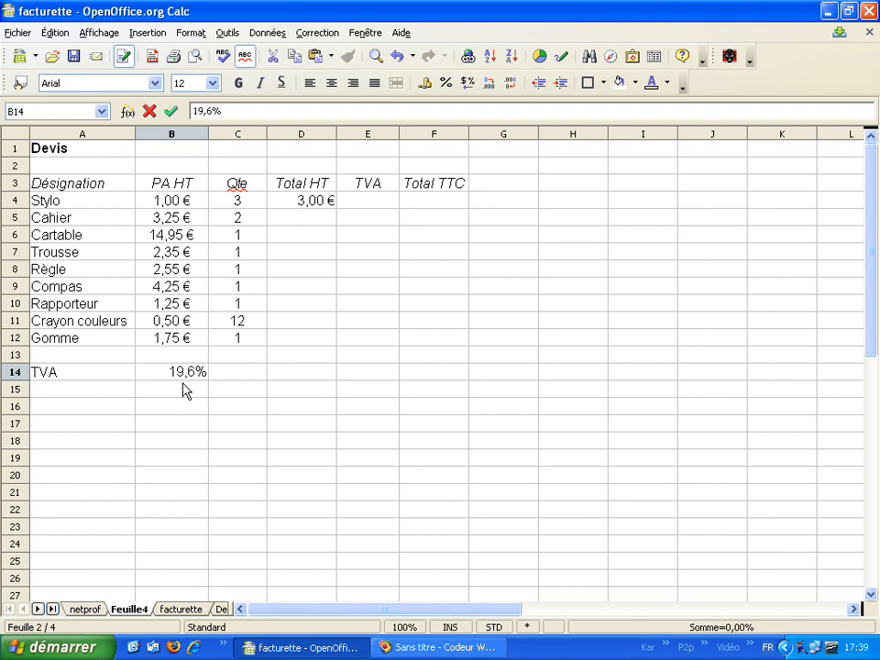
pyautogui.press('Return')
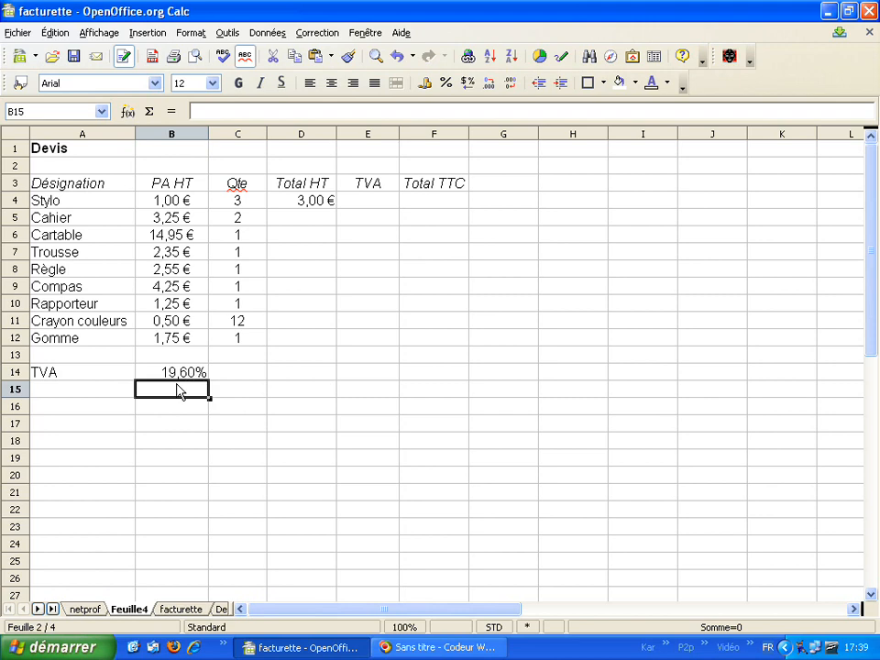
# Enter 25,8% in the empty cell B16 as a percentage entry example and delete it again
pyautogui.click(180, 413)
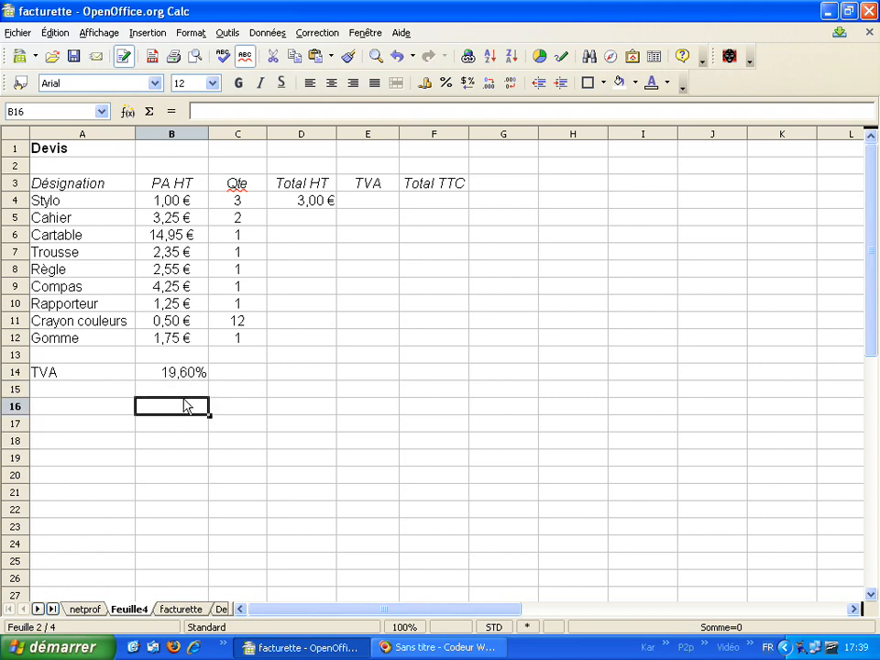
pyautogui.write('25,8')
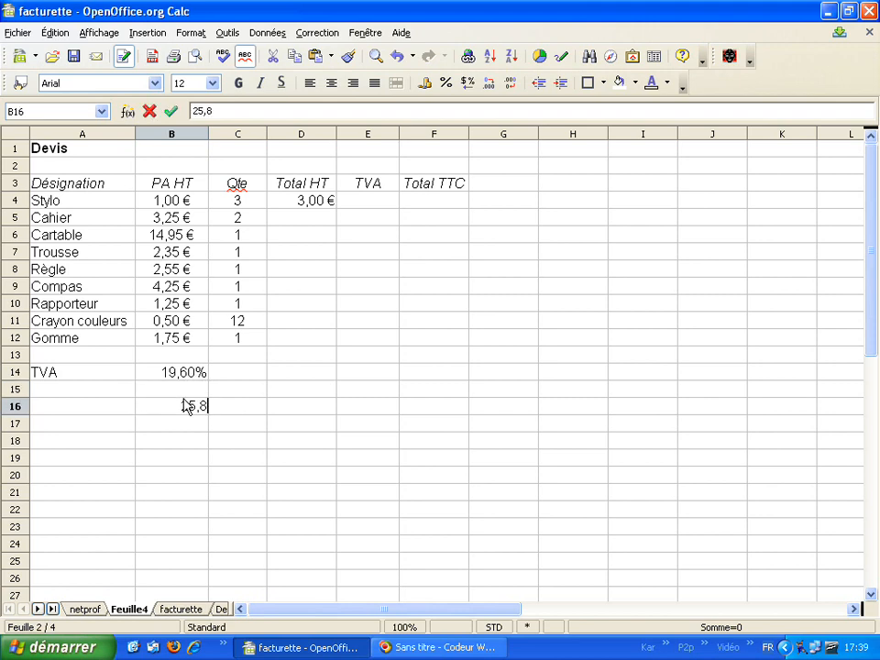
pyautogui.write('%')
pyautogui.press('Return')
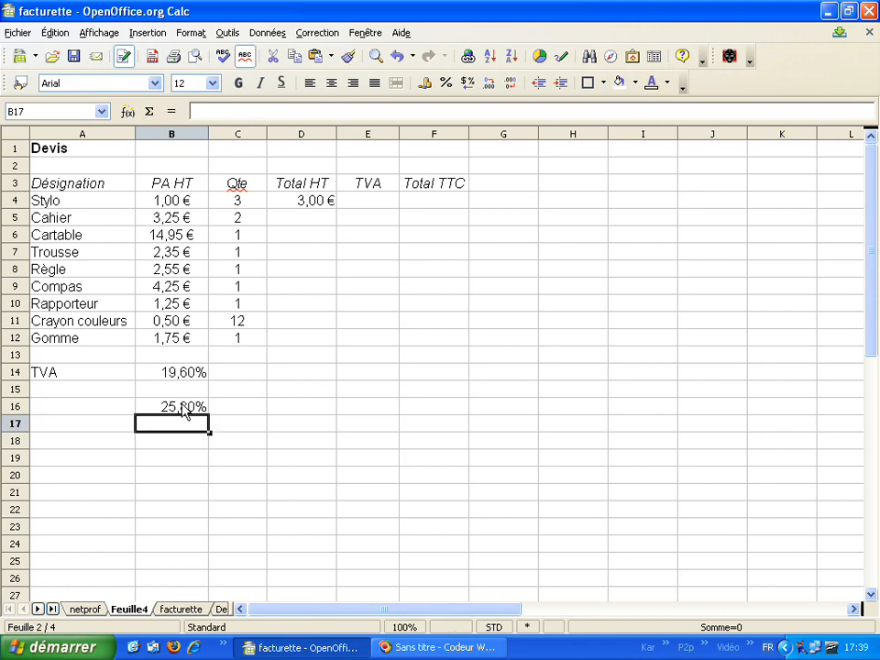
pyautogui.click(188, 410)
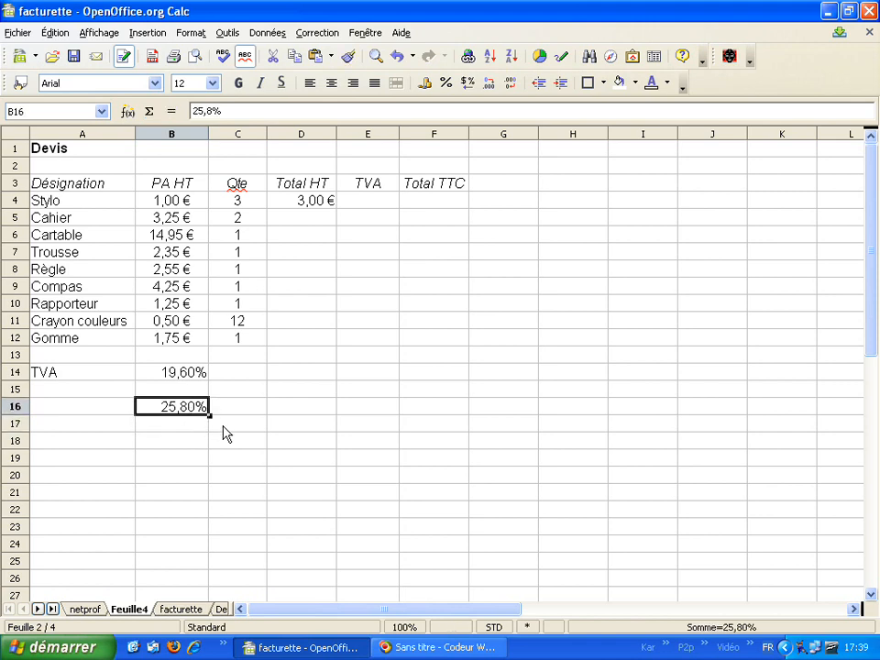
pyautogui.press('Delete')
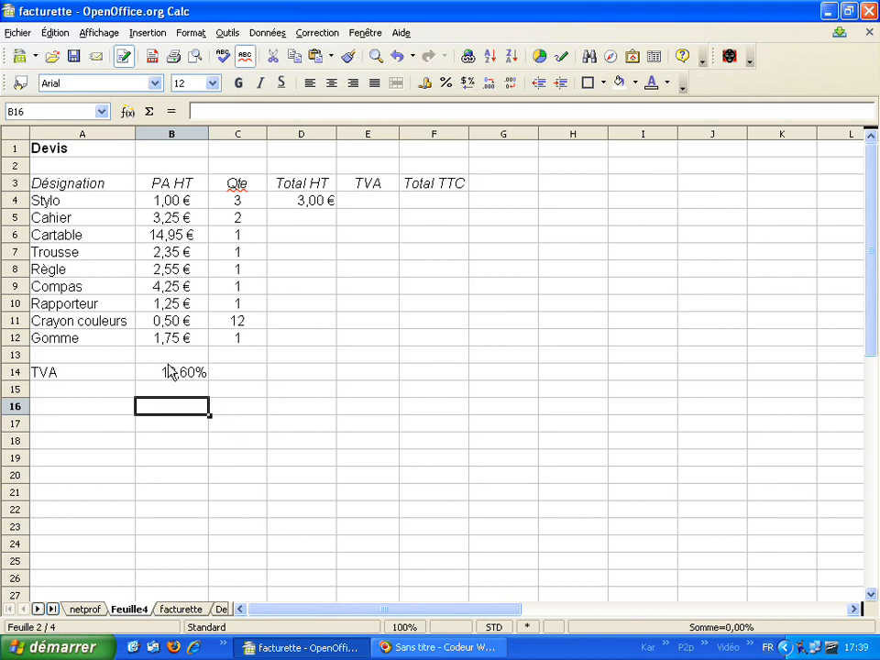
# Calculate the TVA of the Stylo row in E4 with the formula =D4*B14, using the rate cell
pyautogui.click(170, 371)
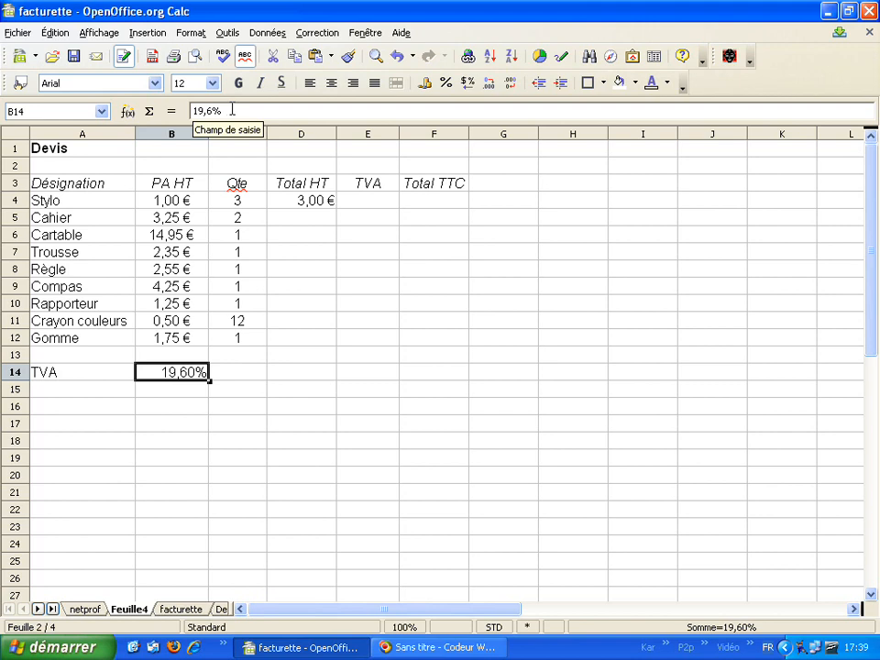
pyautogui.click(367, 201)
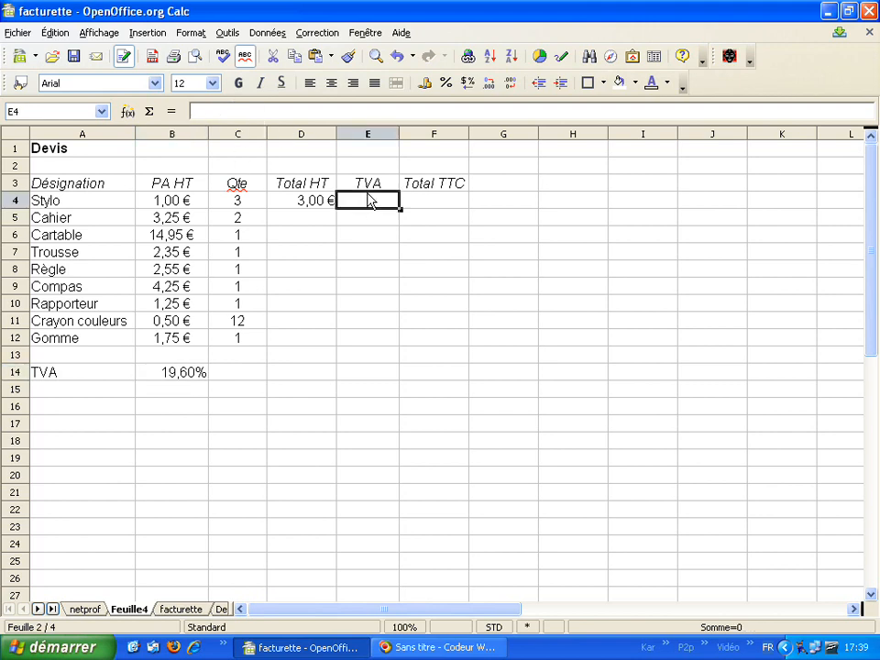
pyautogui.write('=')
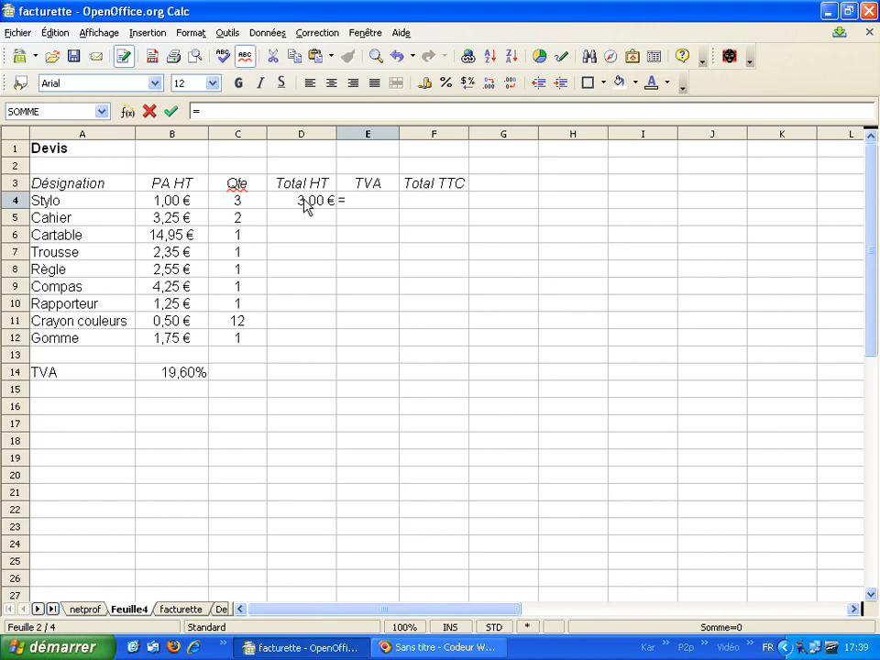
pyautogui.click(305, 203)
pyautogui.write('*')
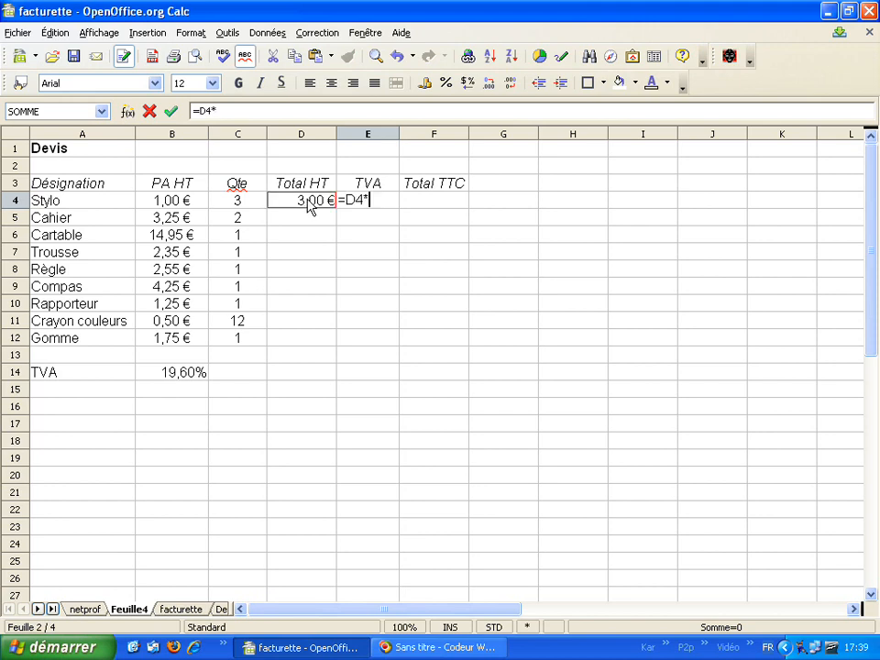
pyautogui.click(181, 375)
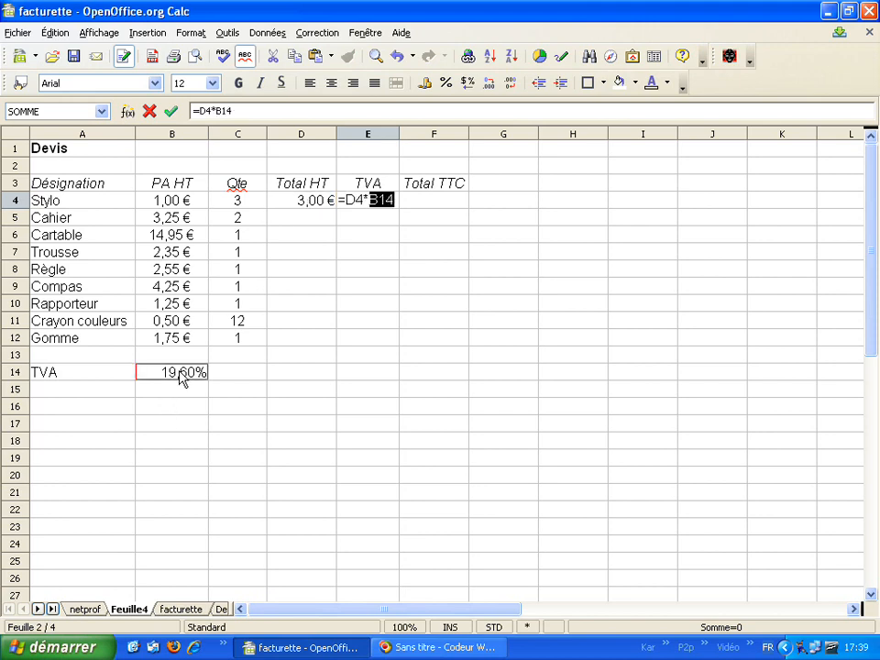
pyautogui.press('Return')
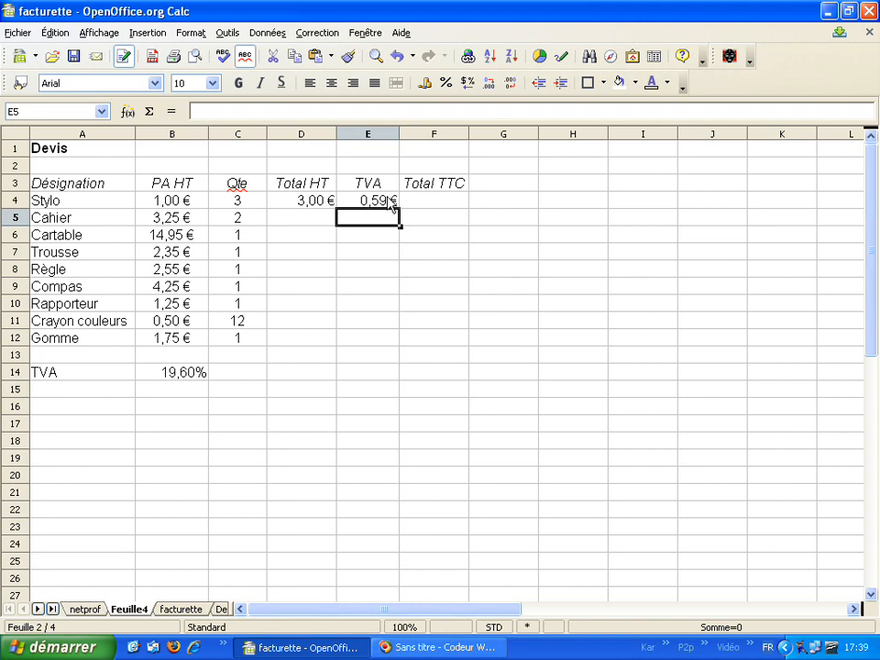
pyautogui.click(393, 203)
pyautogui.click(440, 203)
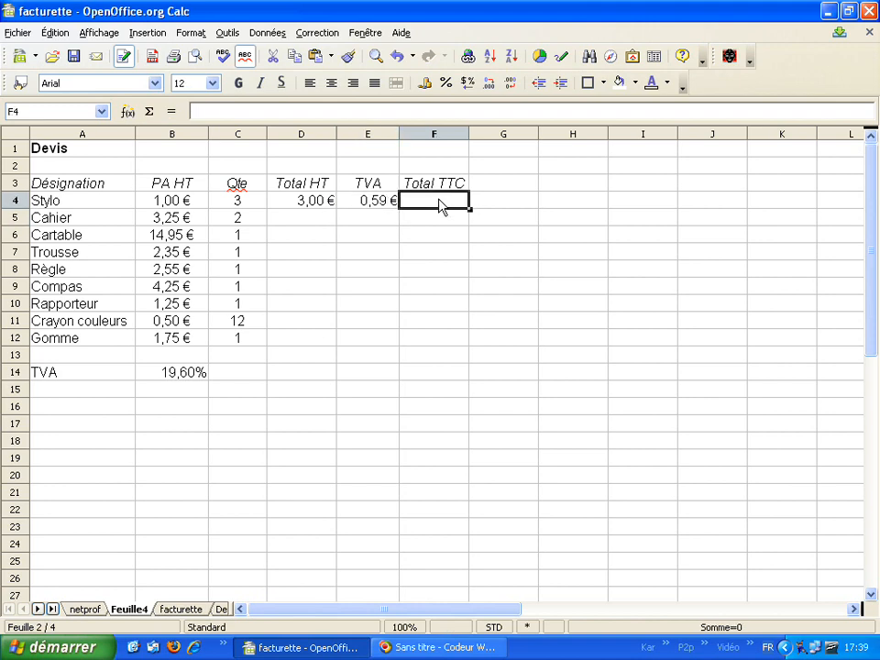
# Calculate the Total TTC of the Stylo row in F4 with the formula =D4+E4
pyautogui.write('=')
pyautogui.click(311, 204)
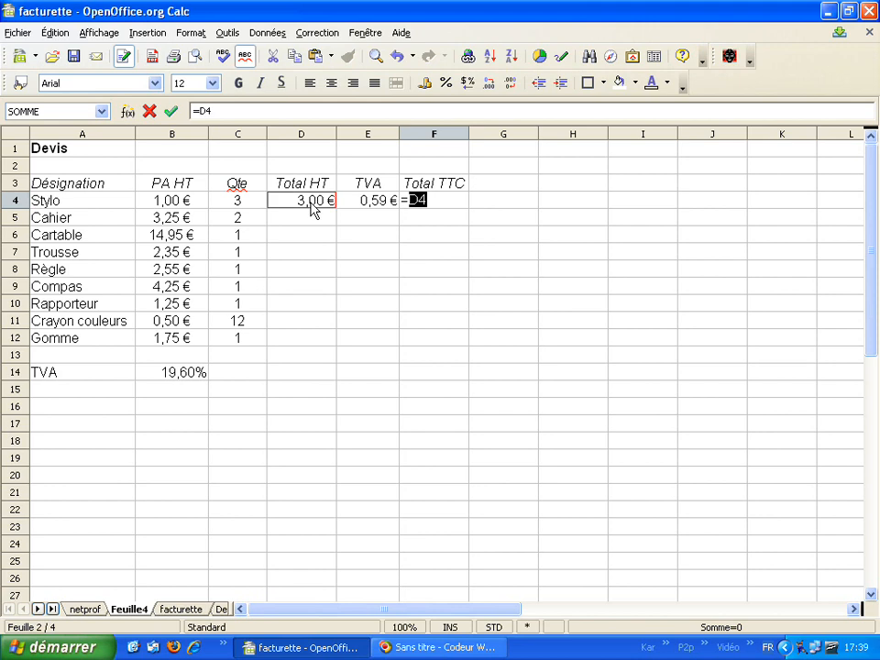
pyautogui.write('+')
pyautogui.click(380, 202)
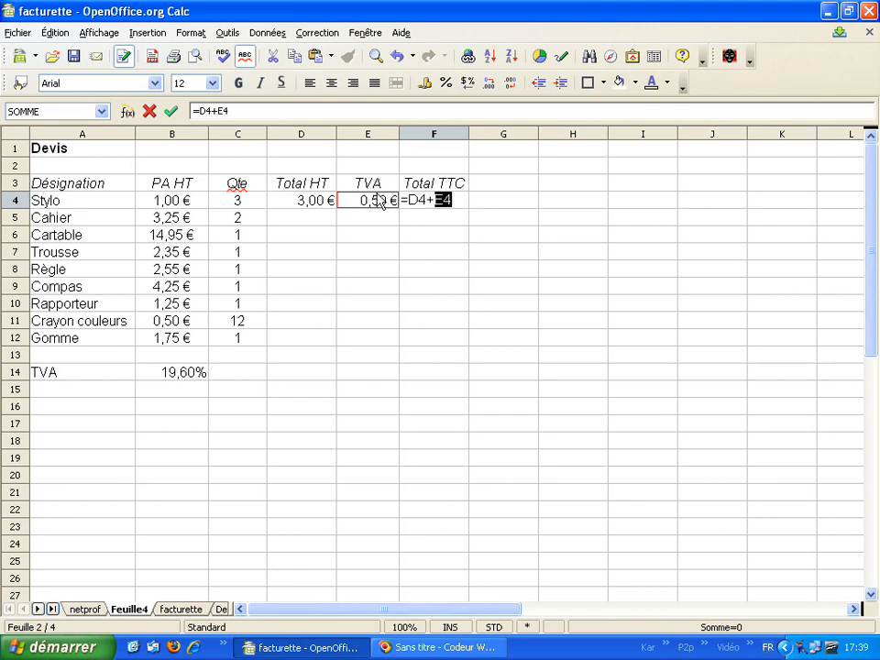
pyautogui.press('Return')
# Check the TVA formula in E4 and copy the Stylo row formulas D4:F4 down to the Cahier row
pyautogui.click(404, 201)
pyautogui.click(379, 201)
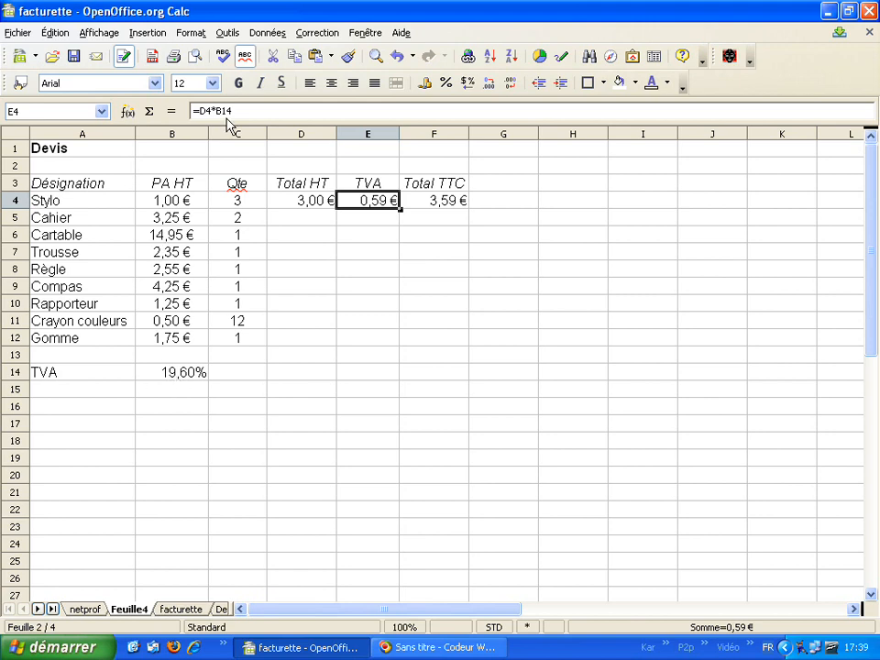
pyautogui.click(366, 220)
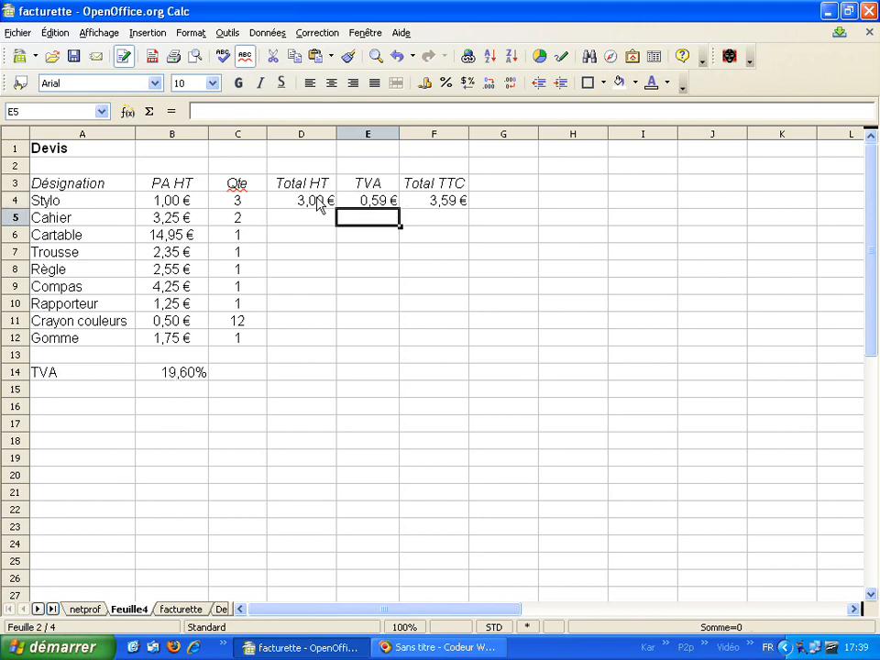
pyautogui.click(321, 203)
pyautogui.moveTo(323, 207); pyautogui.dragTo(469, 223)
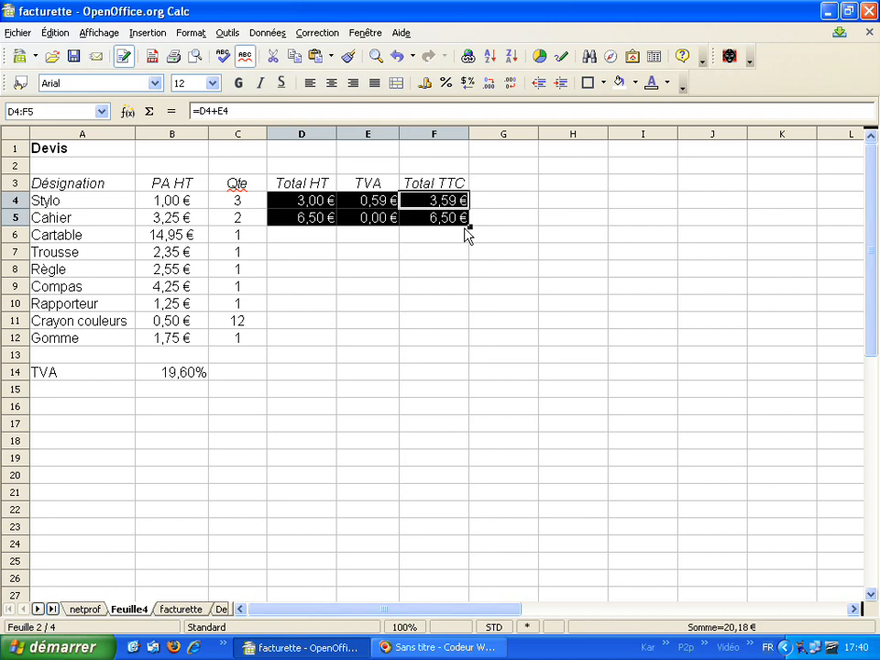
# Inspect the copied formulas in D5 and E5 and the cells that the TVA formula refers to
pyautogui.click(418, 237)
pyautogui.click(301, 226)
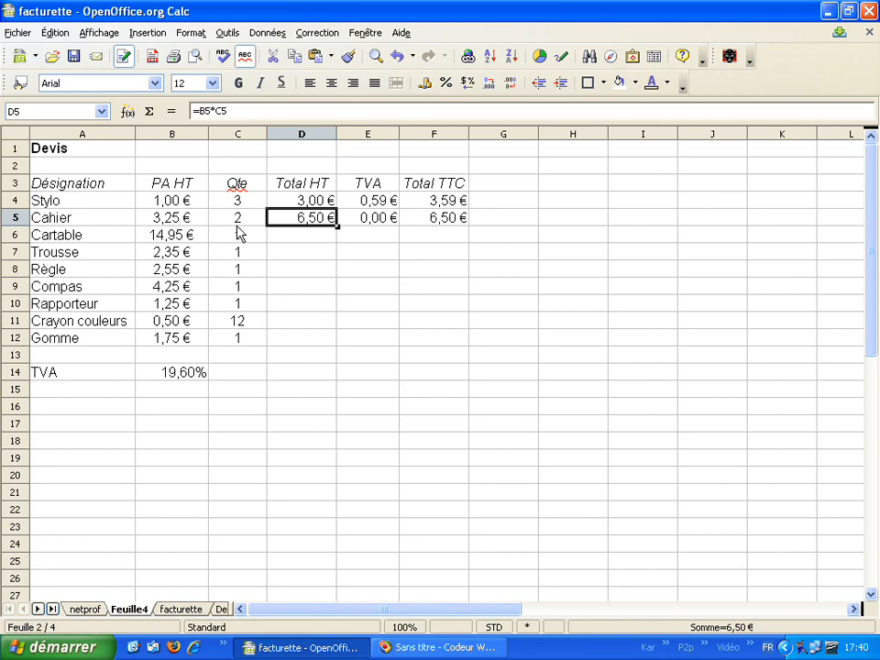
pyautogui.click(369, 219)
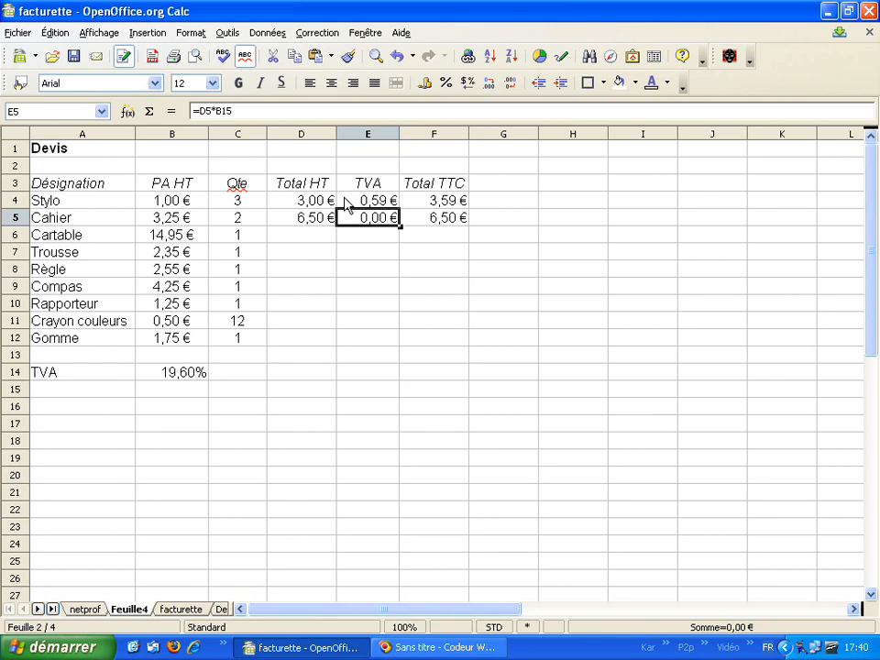
pyautogui.click(255, 110)
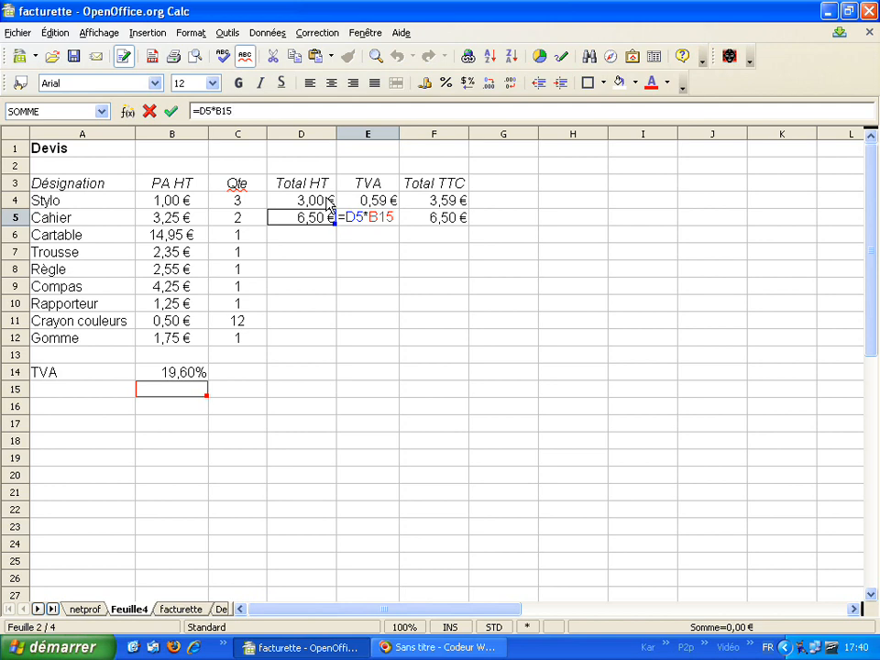
pyautogui.press('Return')
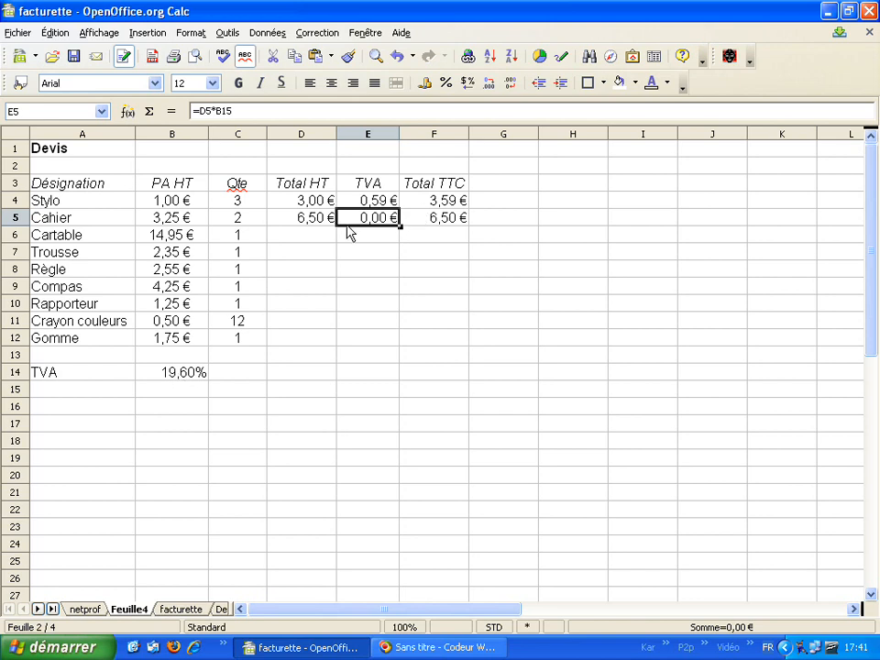
# Delete the copied formulas in D5:F5 and the TVA formula in E4
pyautogui.moveTo(329, 222); pyautogui.dragTo(442, 222)
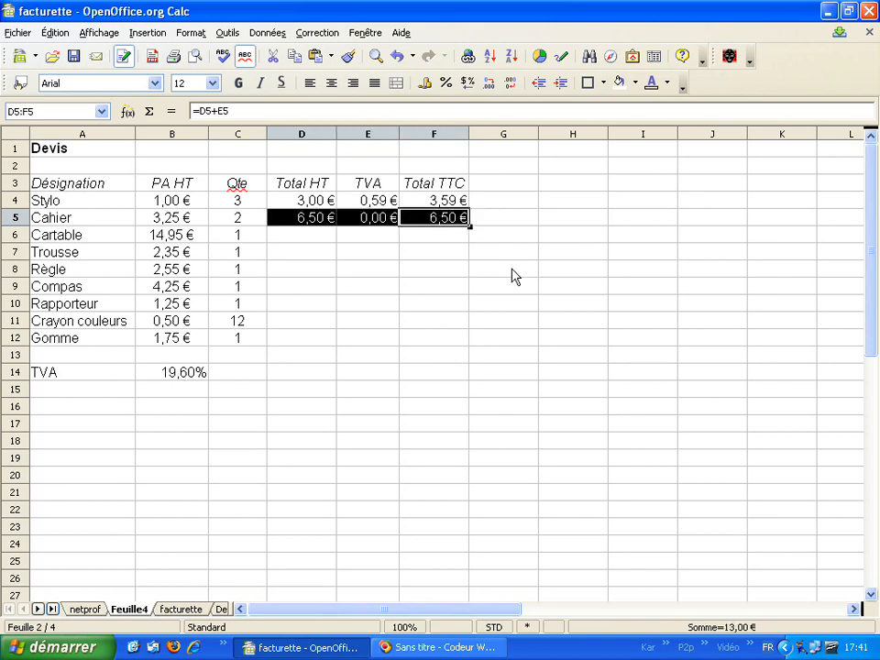
pyautogui.press('Delete')
pyautogui.click(379, 205)
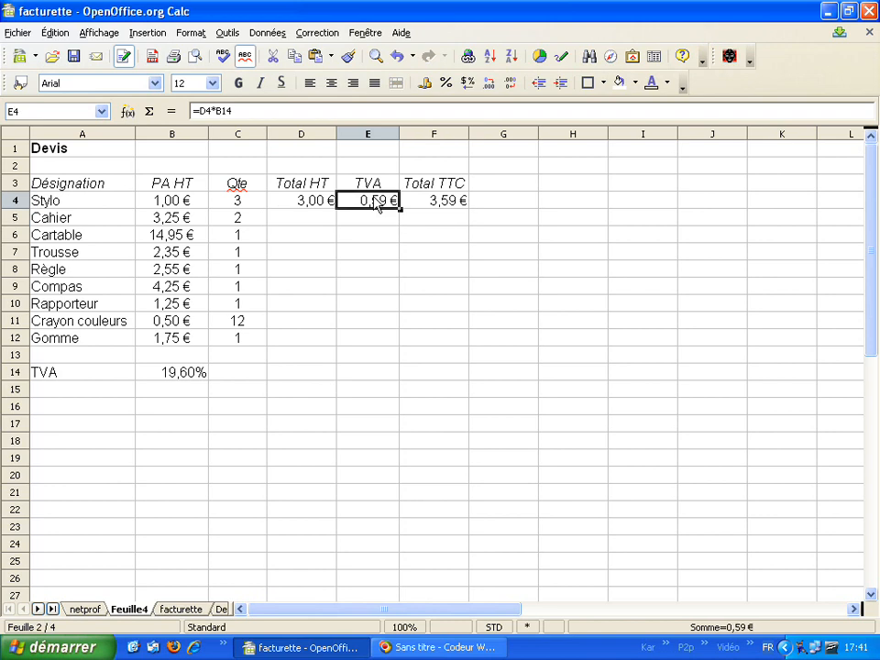
pyautogui.press('Delete')
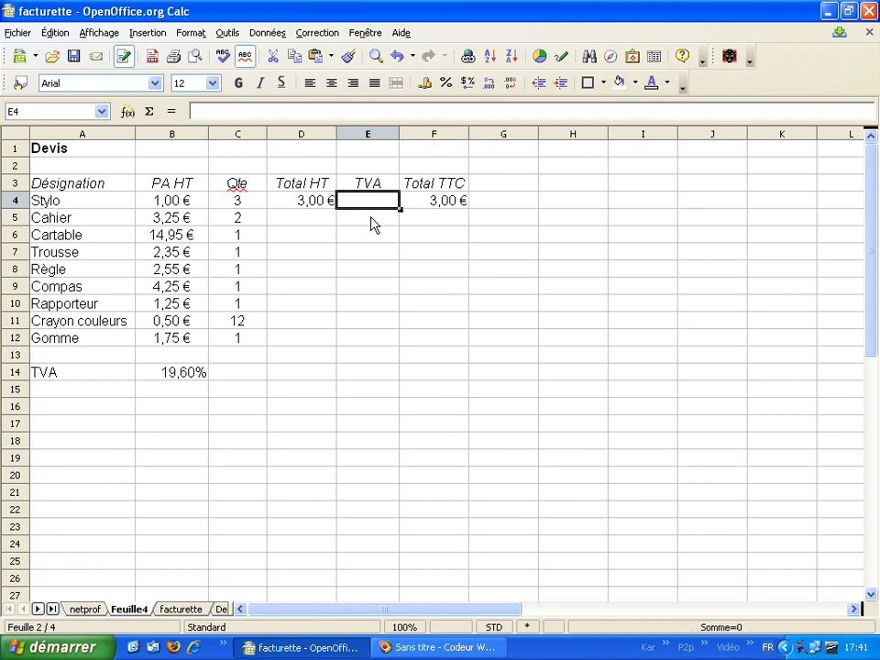
# Enter the TVA formula =D4*B14 again in cell E4 of the Stylo row
pyautogui.click(373, 222)
pyautogui.click(332, 206)
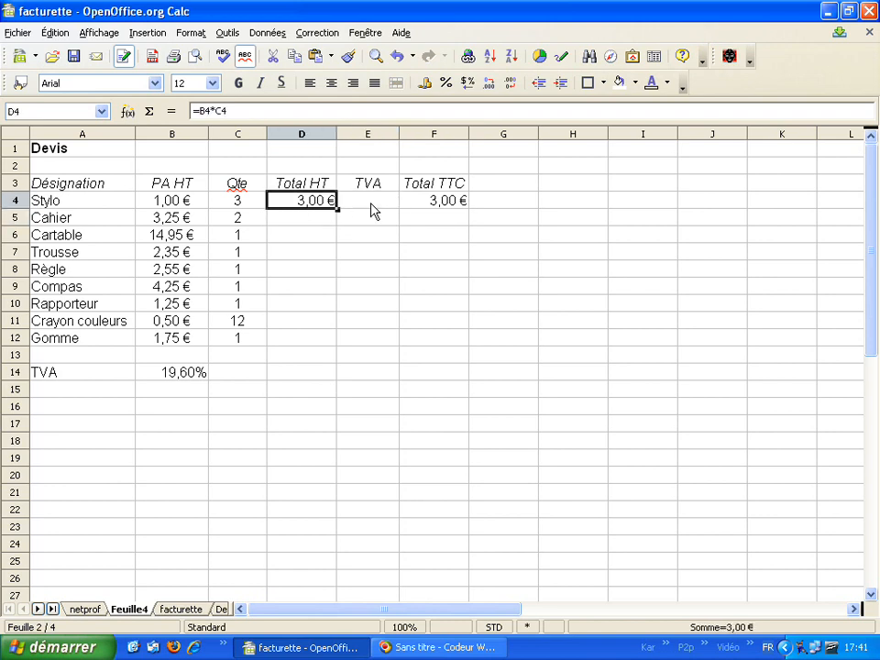
pyautogui.click(371, 210)
pyautogui.write('=')
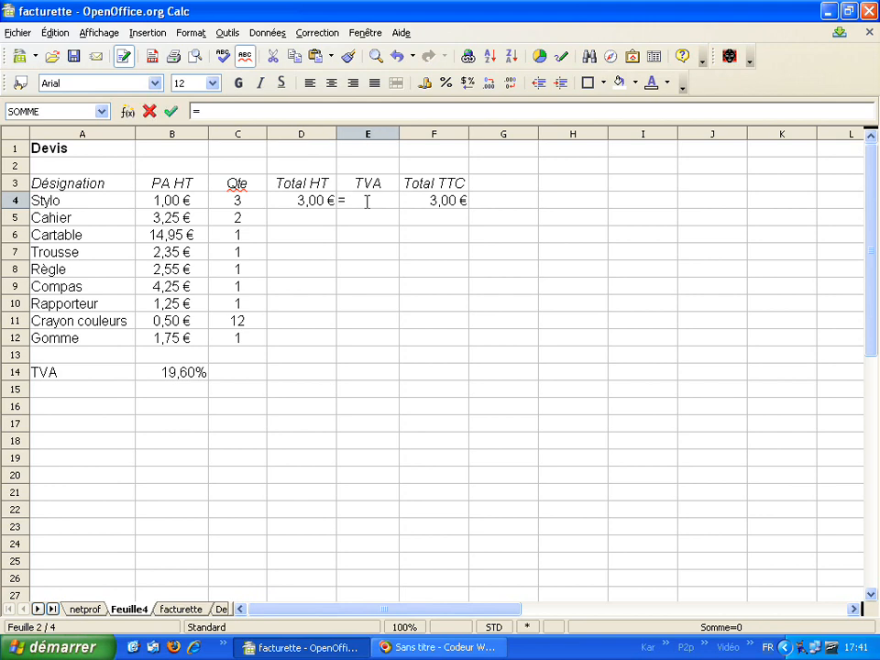
pyautogui.click(312, 204)
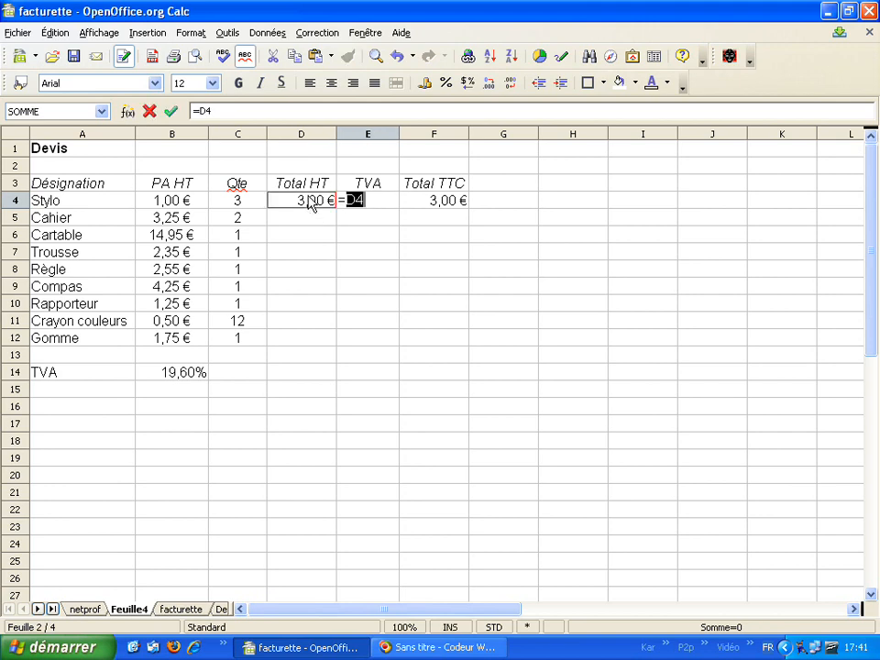
pyautogui.write('*')
pyautogui.click(177, 379)
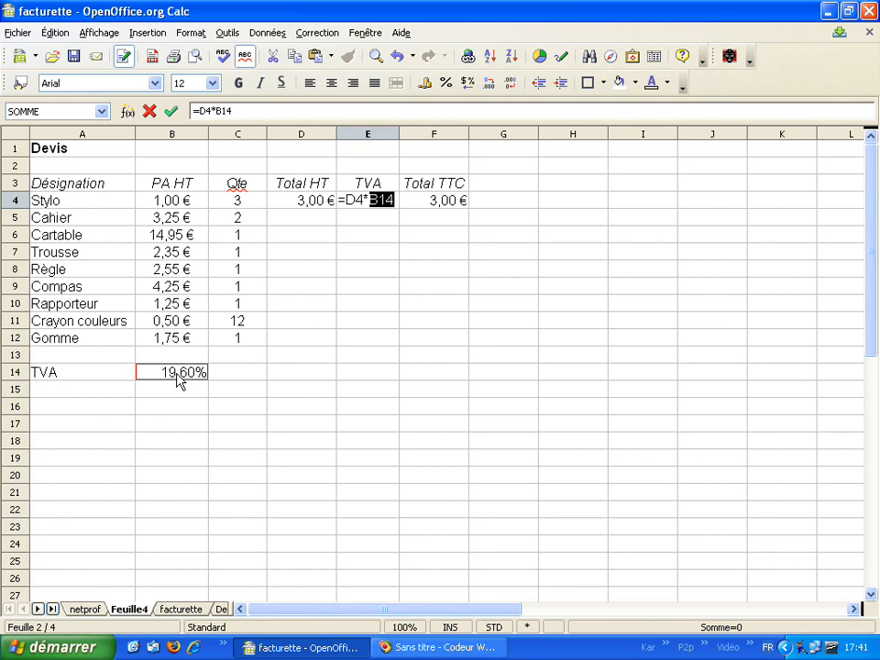
pyautogui.press('Return')
# Make the rate reference in E4 absolute so the formula reads =D4*$B$14
pyautogui.click(385, 205)
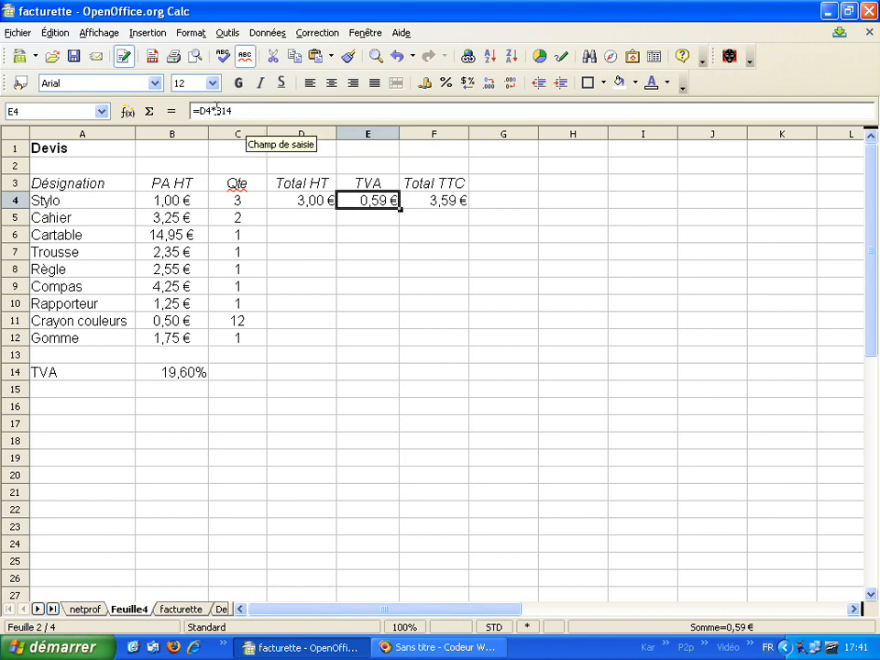
pyautogui.click(240, 111)
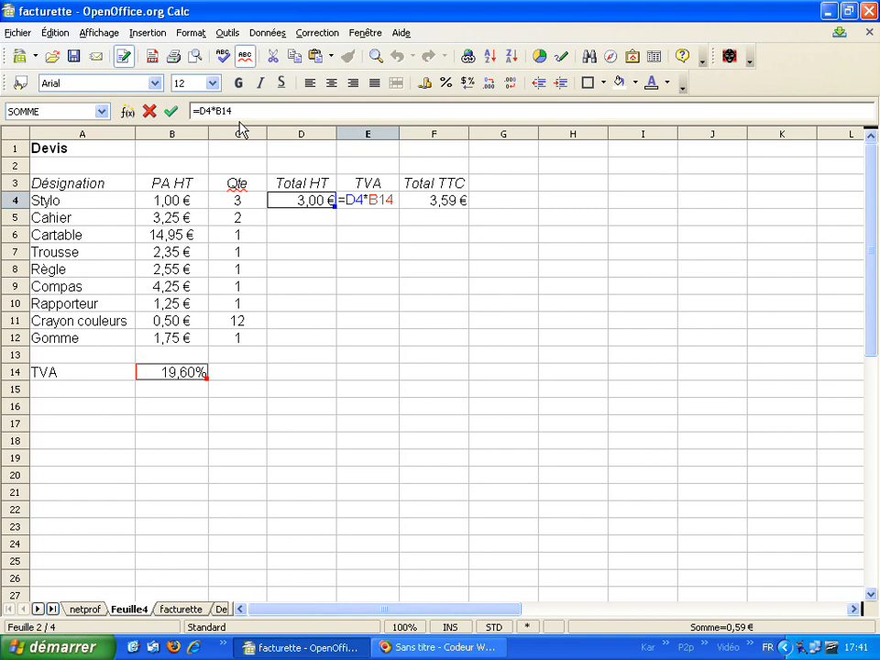
pyautogui.click(214, 111)
pyautogui.write('$B')
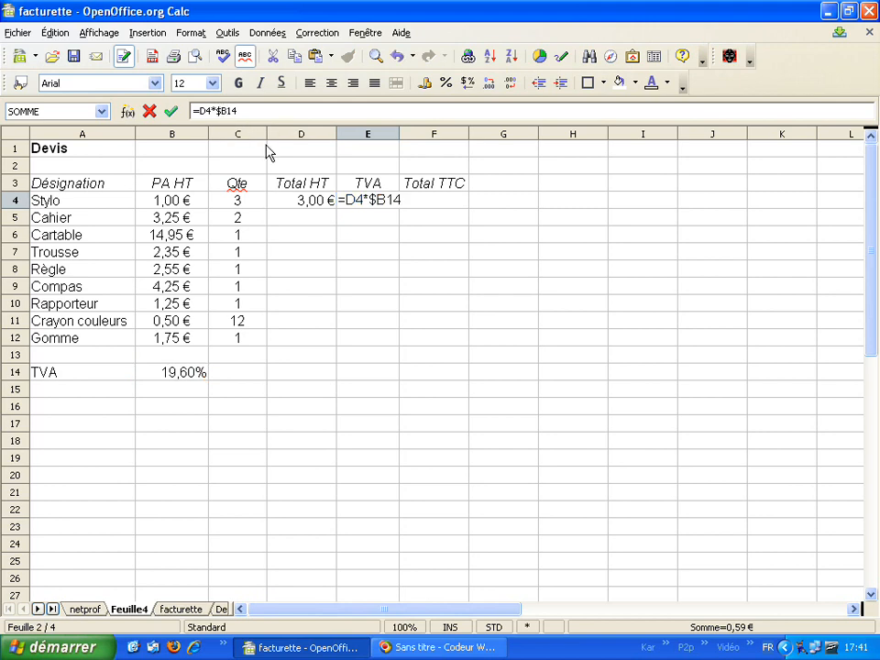
pyautogui.write('$')
pyautogui.press('Return')
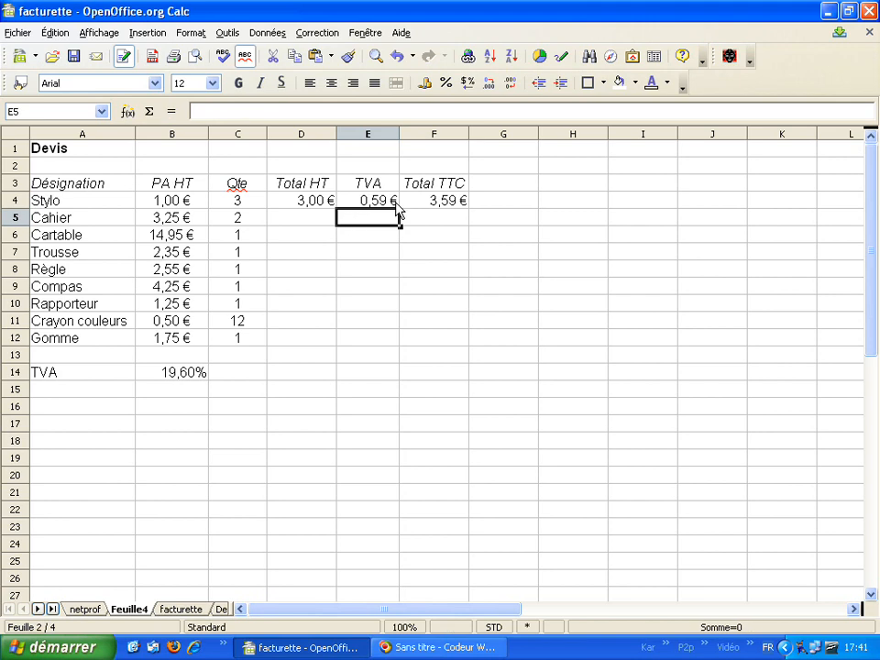
# Copy the formulas D4:F4 down to the Cahier row and check the copied formulas in D5, E5 and F5
pyautogui.click(366, 202)
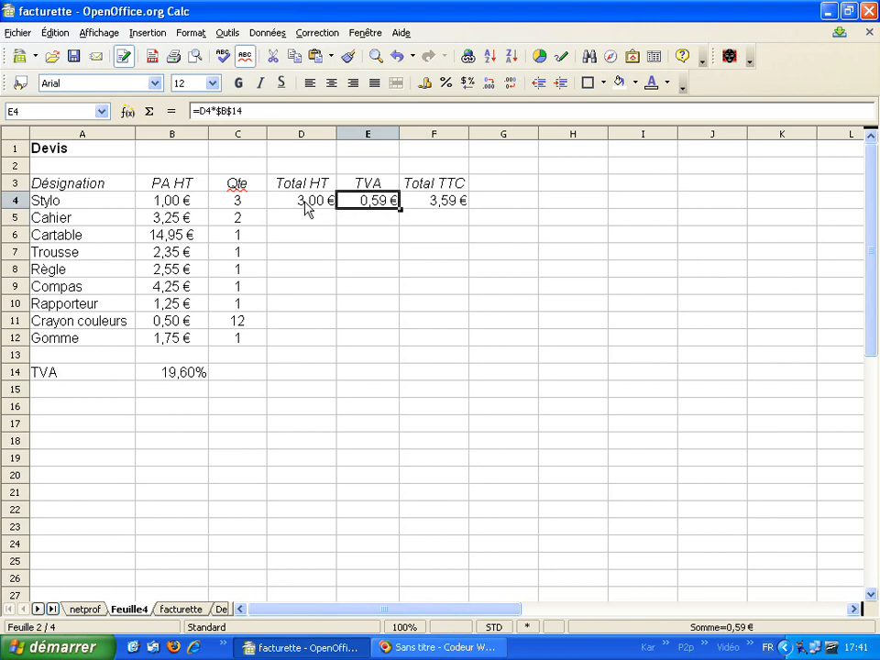
pyautogui.moveTo(307, 209); pyautogui.dragTo(407, 238)
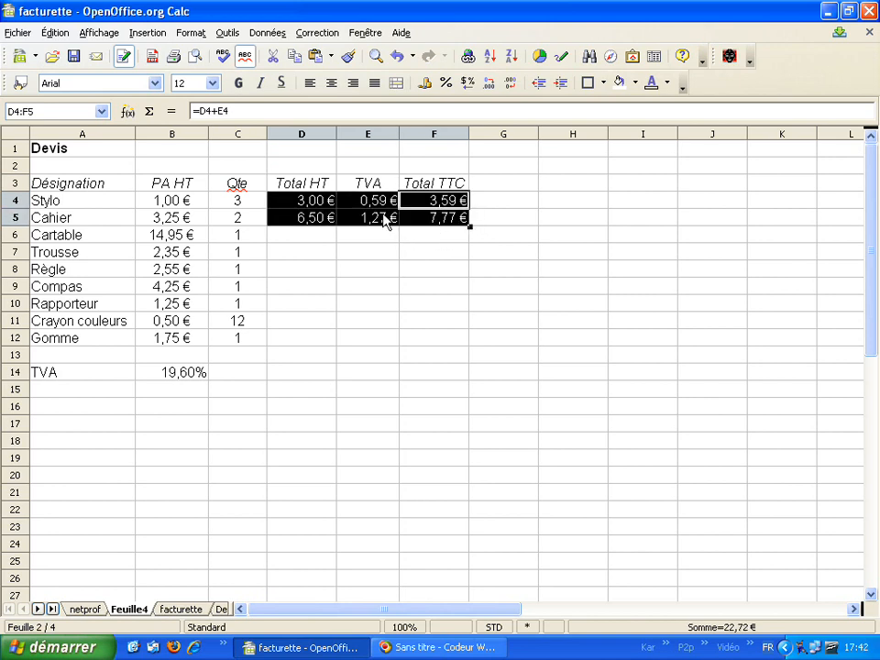
pyautogui.click(385, 220)
pyautogui.click(304, 222)
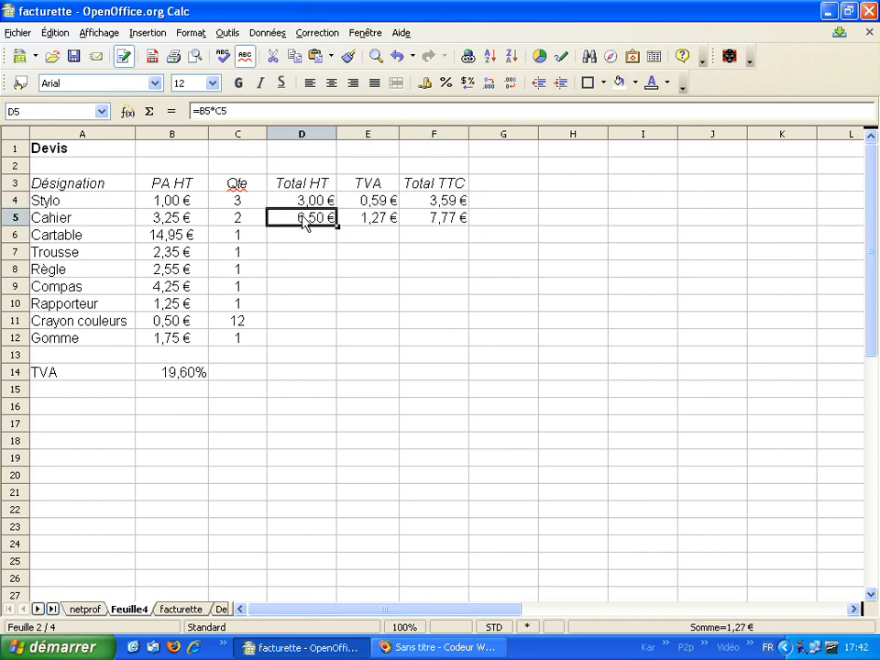
pyautogui.click(380, 224)
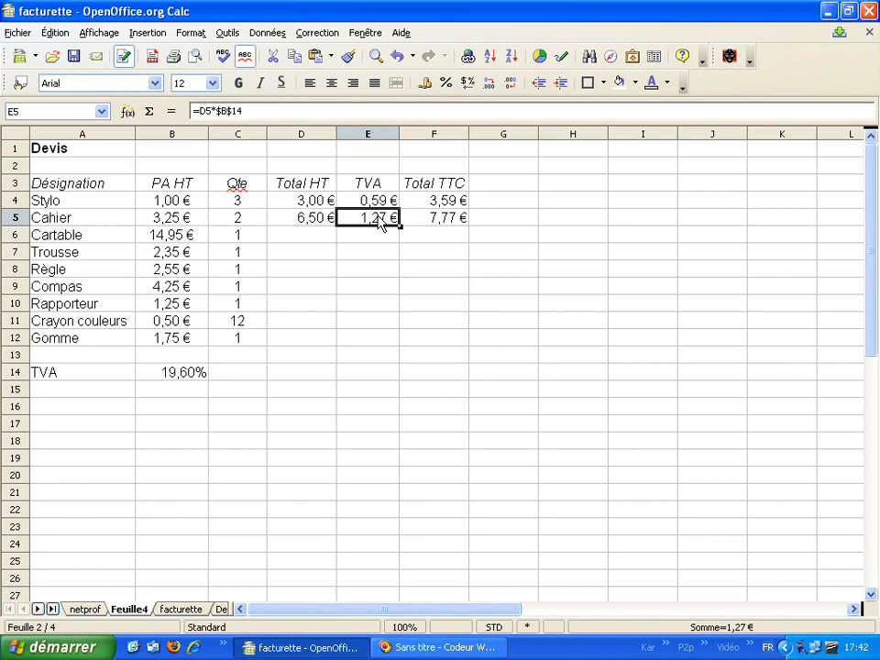
pyautogui.click(429, 221)
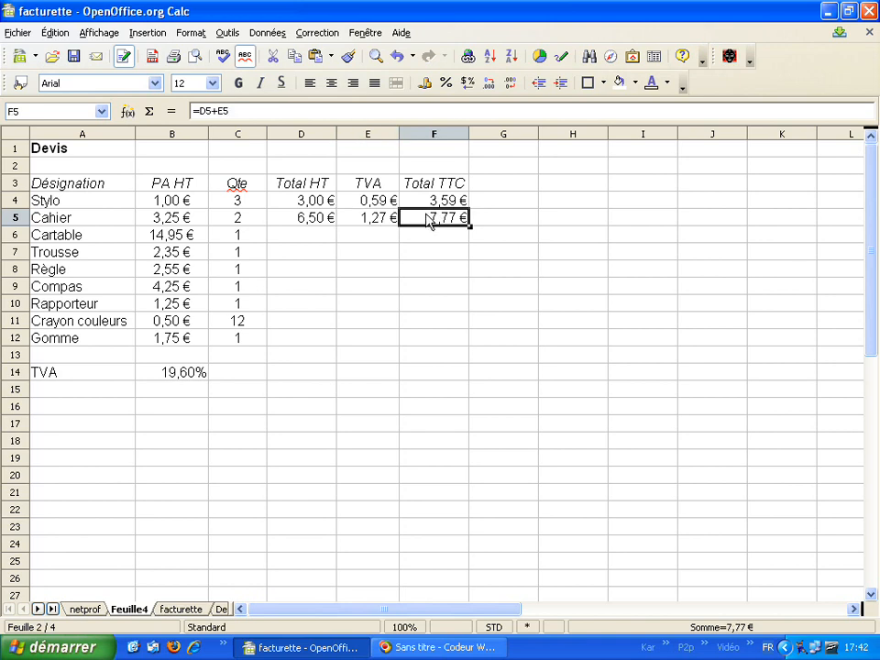
# Fill the Cahier row formulas D5:F5 down to the Gomme row 12 and check several of the formulas
pyautogui.moveTo(320, 225); pyautogui.dragTo(449, 344)
pyautogui.click(431, 340)
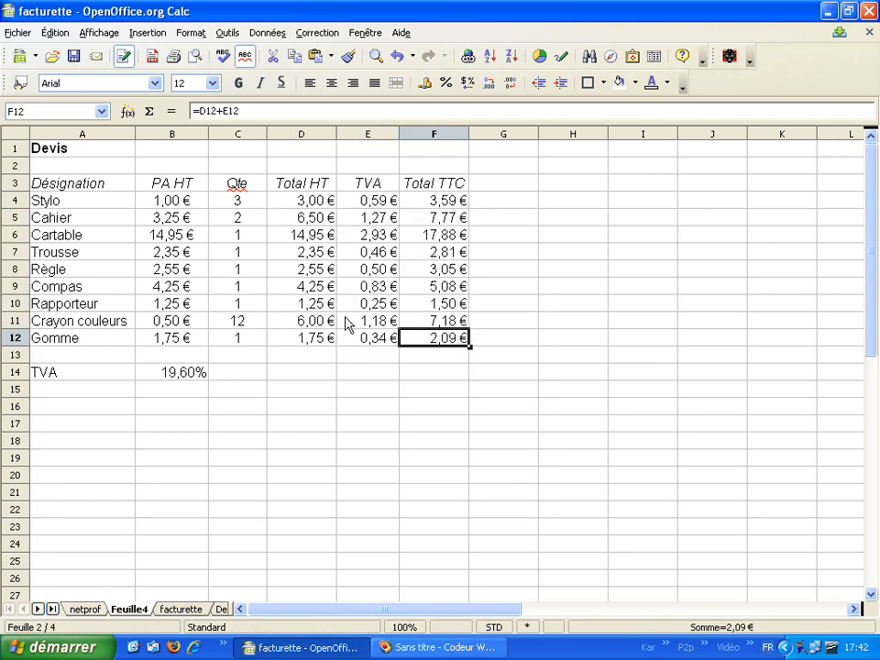
pyautogui.click(321, 339)
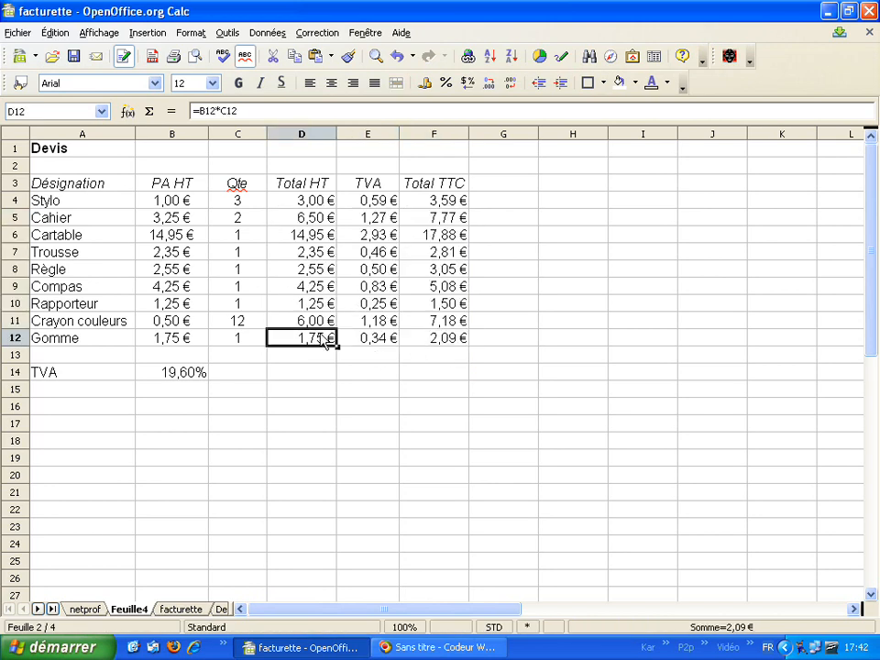
pyautogui.click(379, 201)
pyautogui.click(379, 220)
pyautogui.click(379, 236)
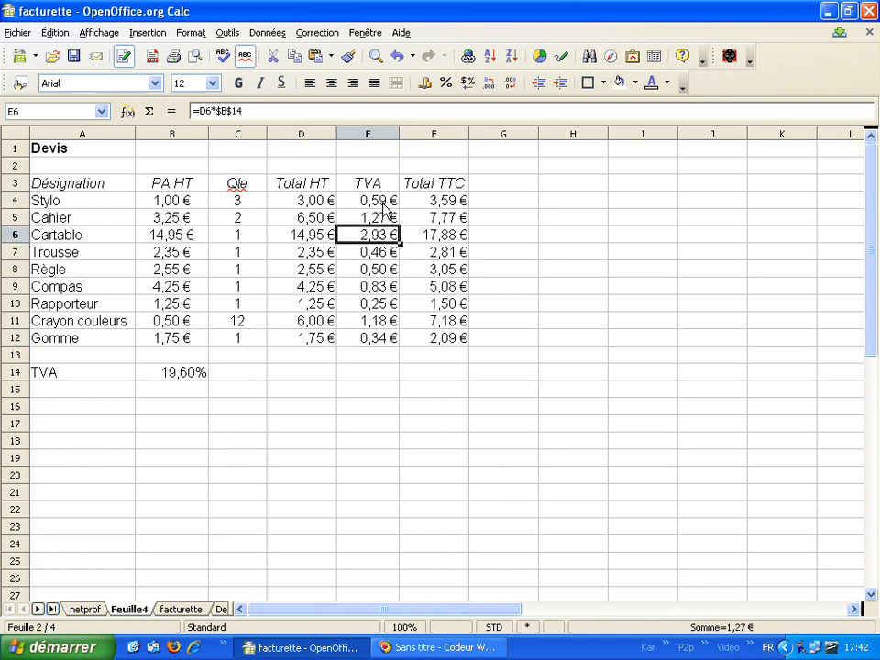
pyautogui.click(379, 202)
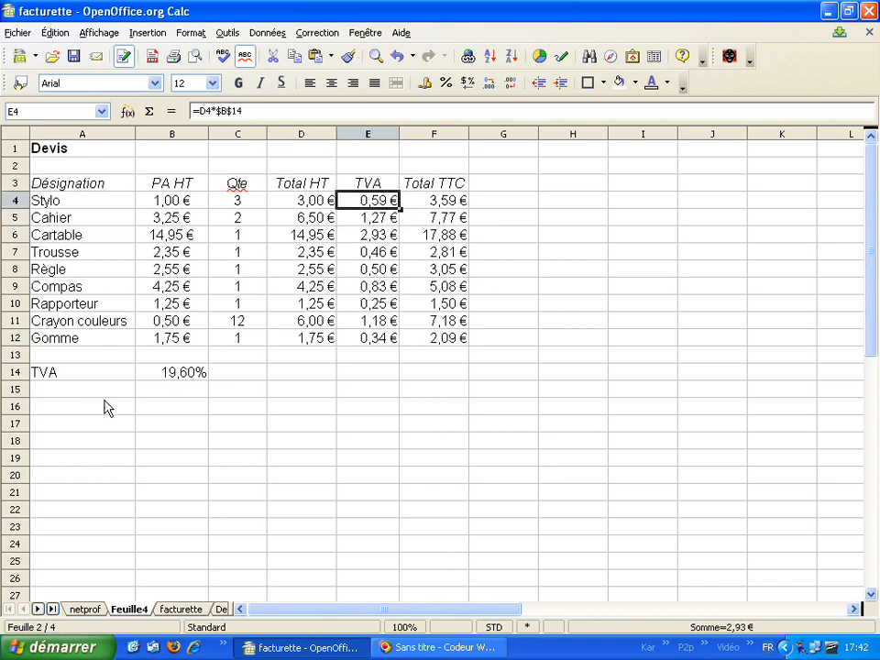
# Test the TVA rate in B14 with 5,5% and set it back to 19,6%
pyautogui.click(181, 381)
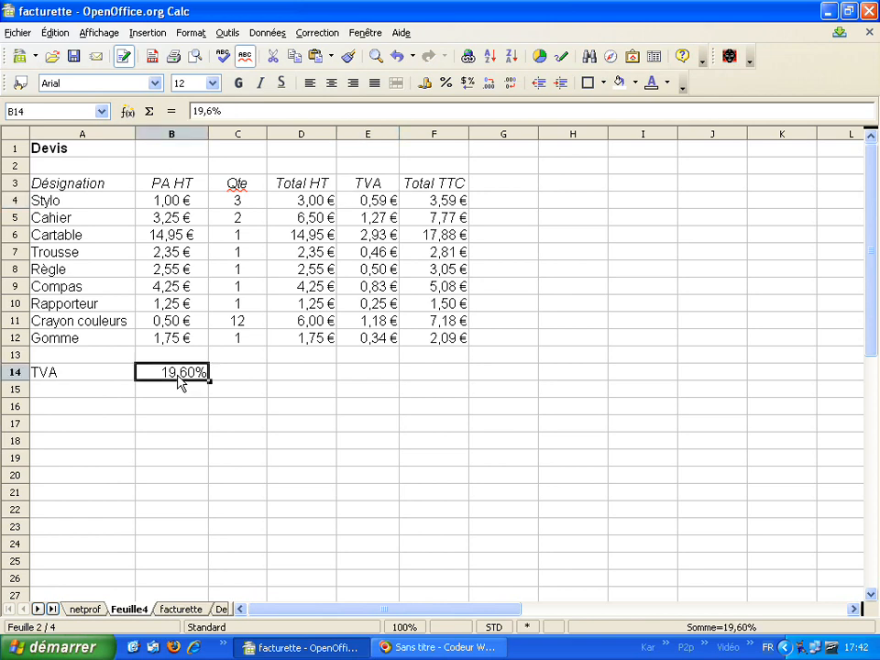
pyautogui.write('5,5')
pyautogui.press('Return')
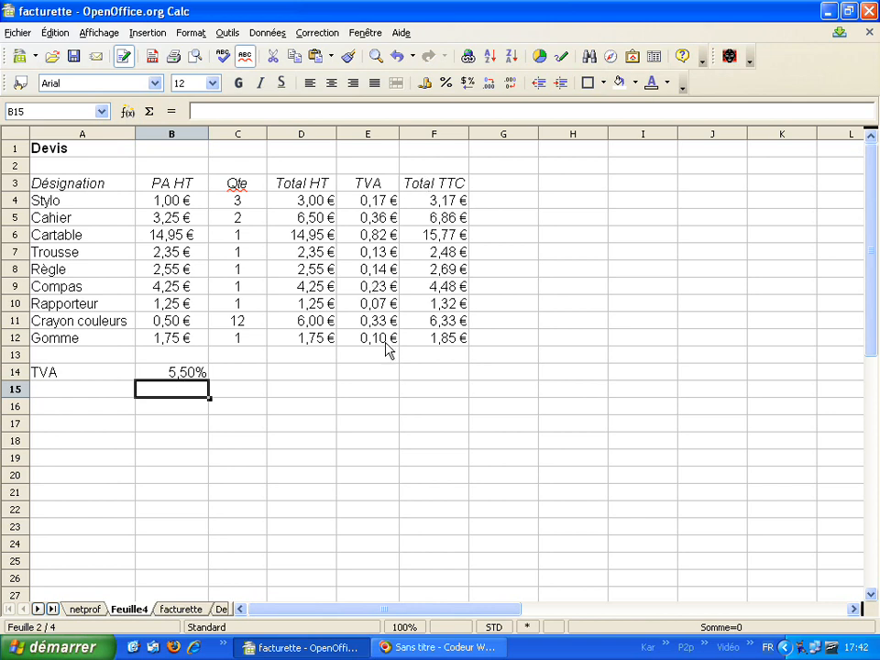
pyautogui.click(174, 375)
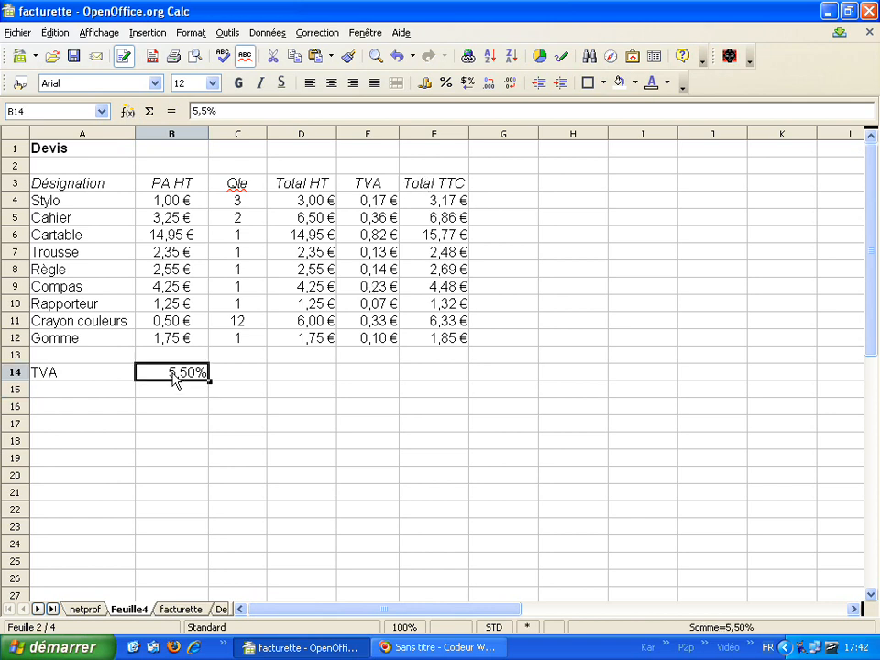
pyautogui.write('19,6')
pyautogui.press('Return')
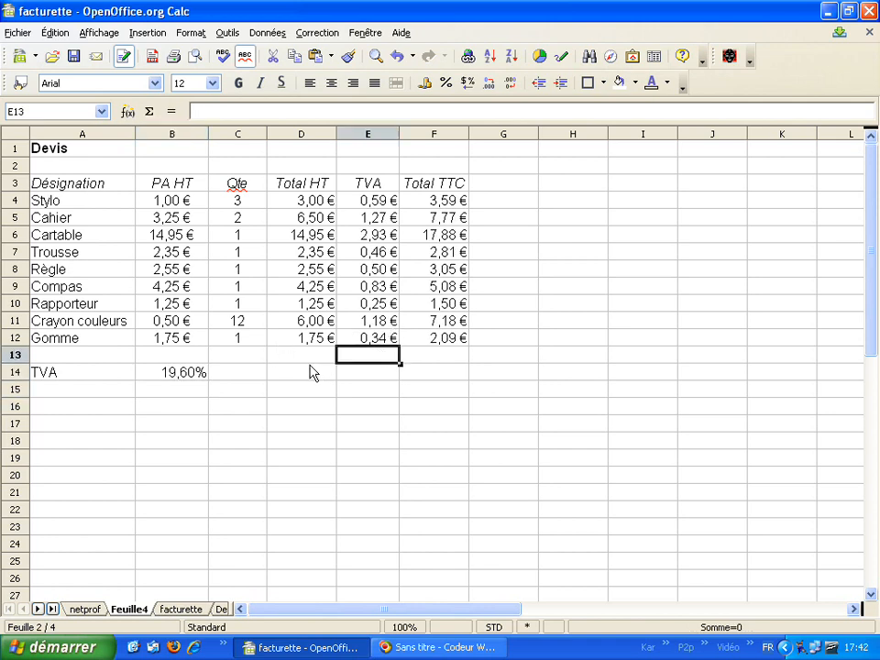
# Total the Total HT column in D13 with the formula =SOMME(D4:D12)
pyautogui.click(316, 365)
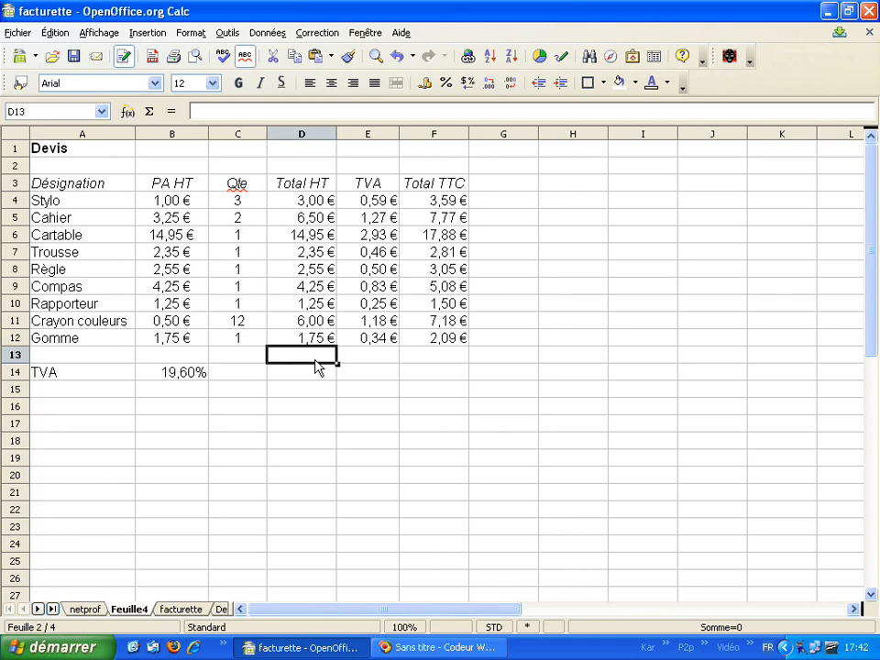
pyautogui.write('=')
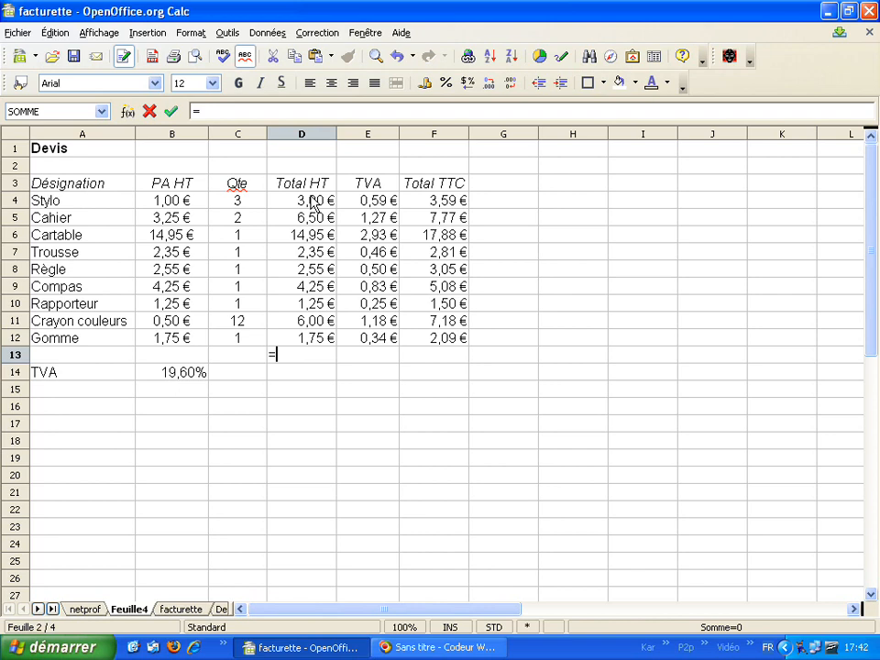
pyautogui.write('somm')
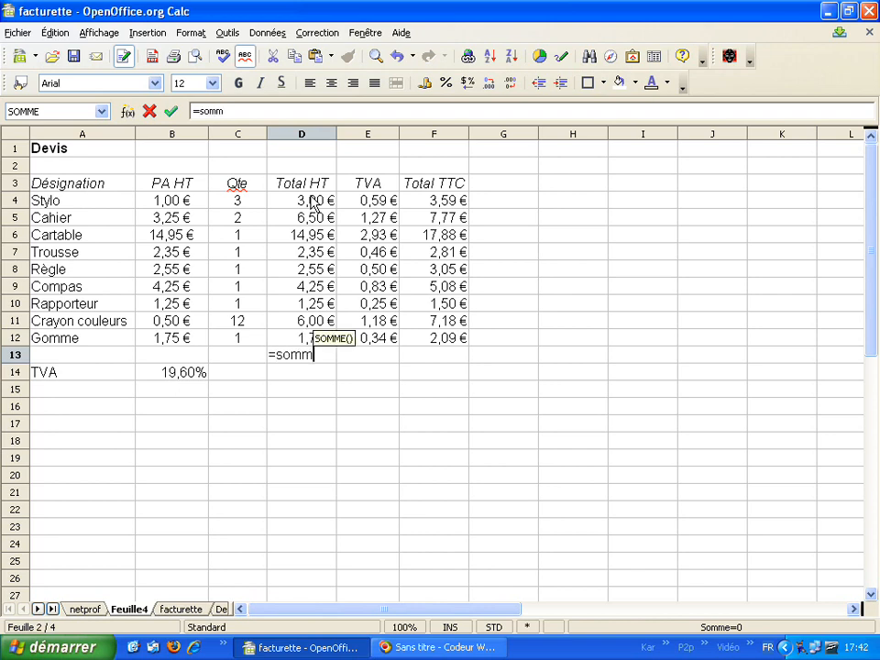
pyautogui.write('e(')
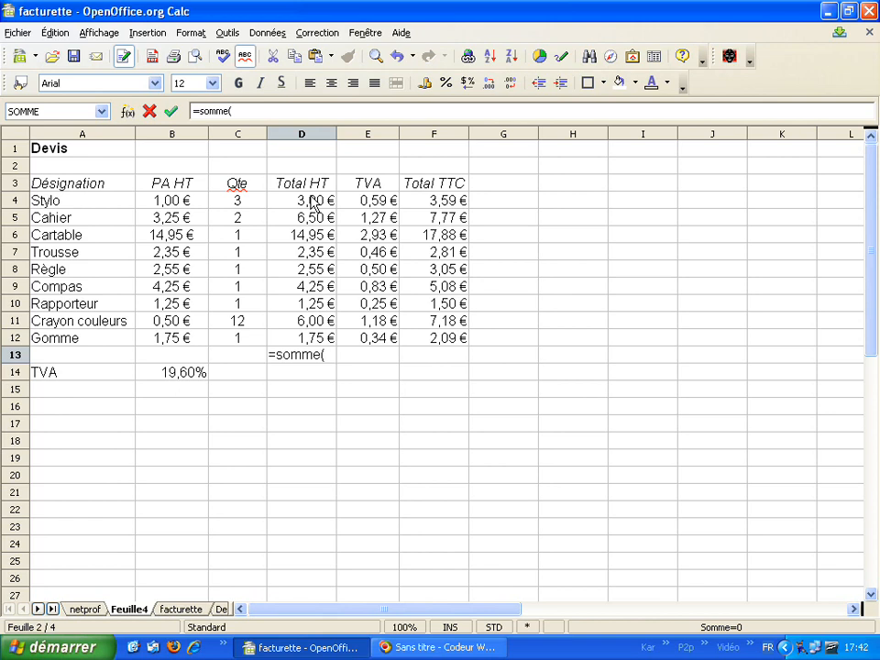
pyautogui.click(311, 200)
pyautogui.moveTo(311, 200); pyautogui.dragTo(313, 341)
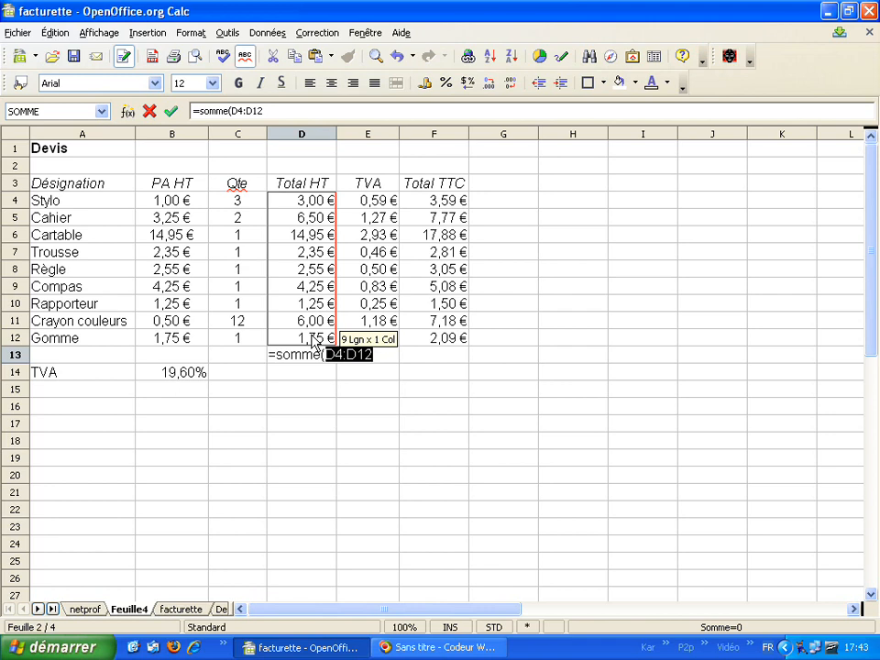
pyautogui.write(')')
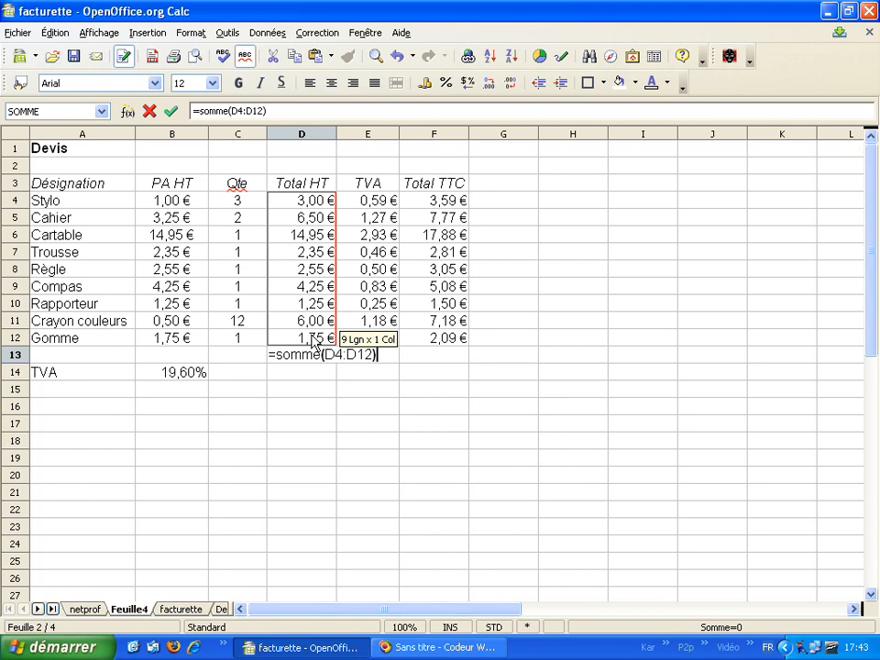
pyautogui.press('Return')
# Inspect the cell range used by the sum formula in D13 and leave the formula without editing it
pyautogui.click(319, 357)
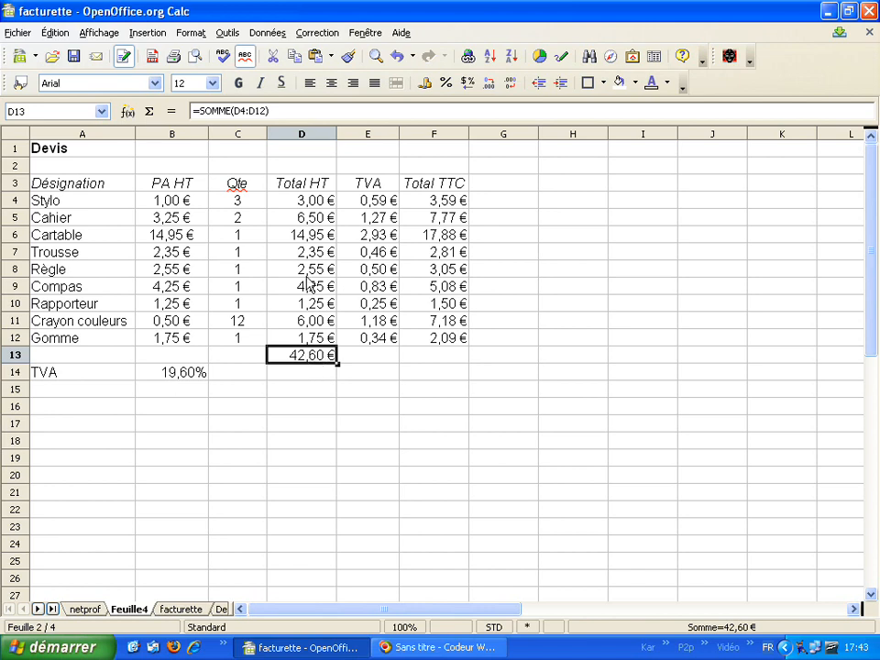
pyautogui.click(231, 111)
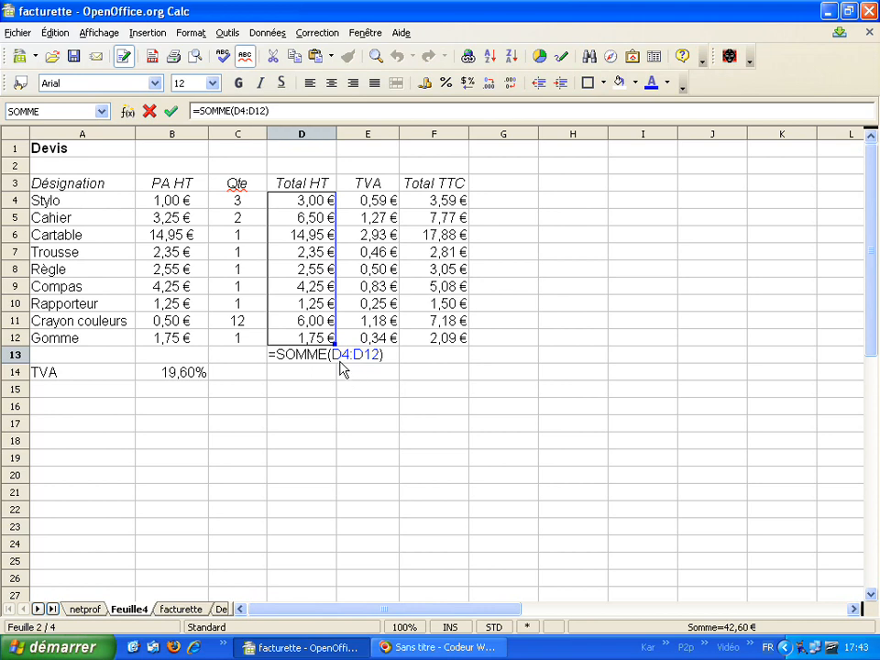
pyautogui.click(305, 376)
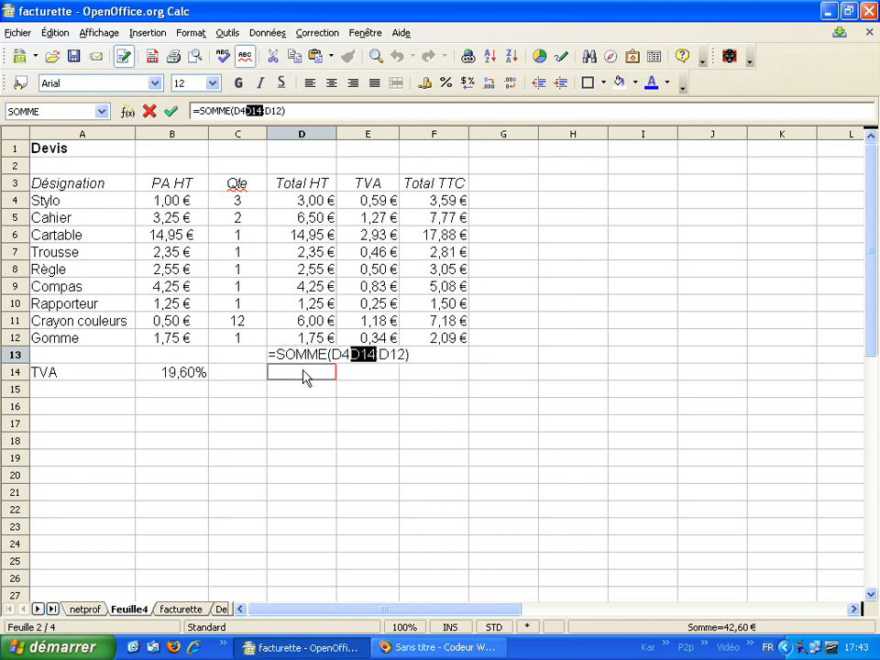
pyautogui.press('Escape')
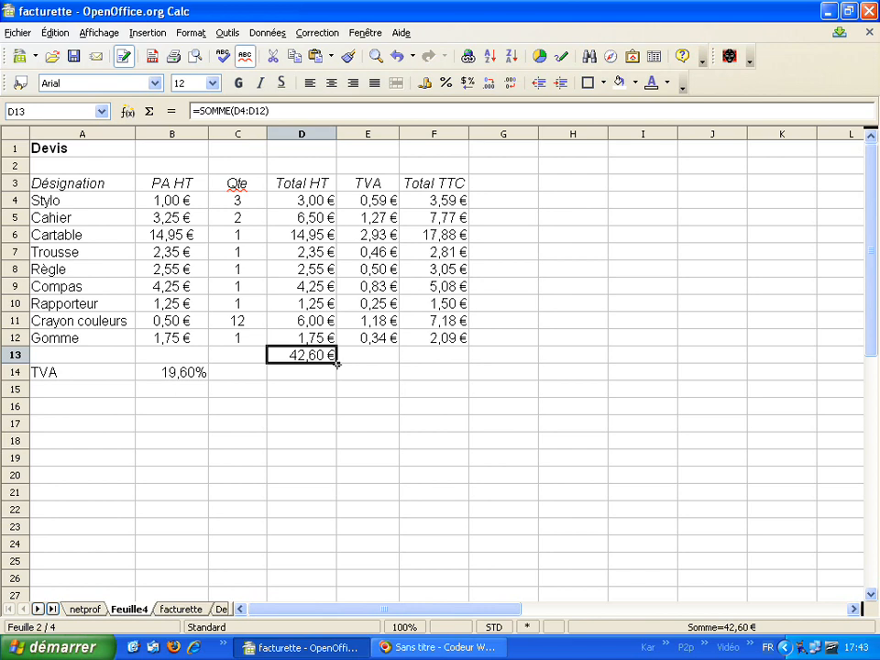
# Copy the sum formula from D13 across to E13 and F13 and check the formulas in all three total cells
pyautogui.moveTo(338, 364); pyautogui.dragTo(449, 367)
pyautogui.click(373, 372)
pyautogui.click(376, 360)
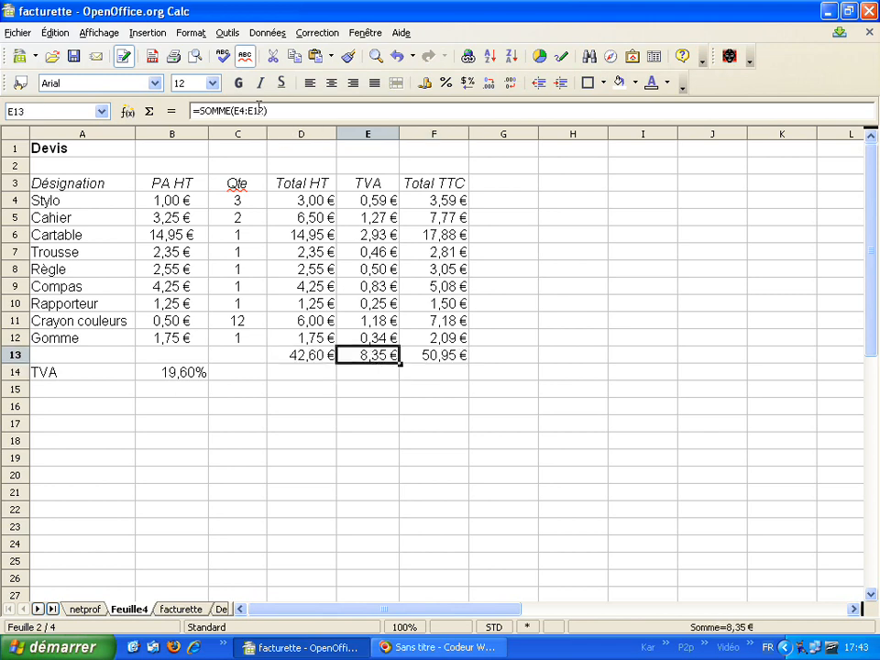
pyautogui.click(447, 360)
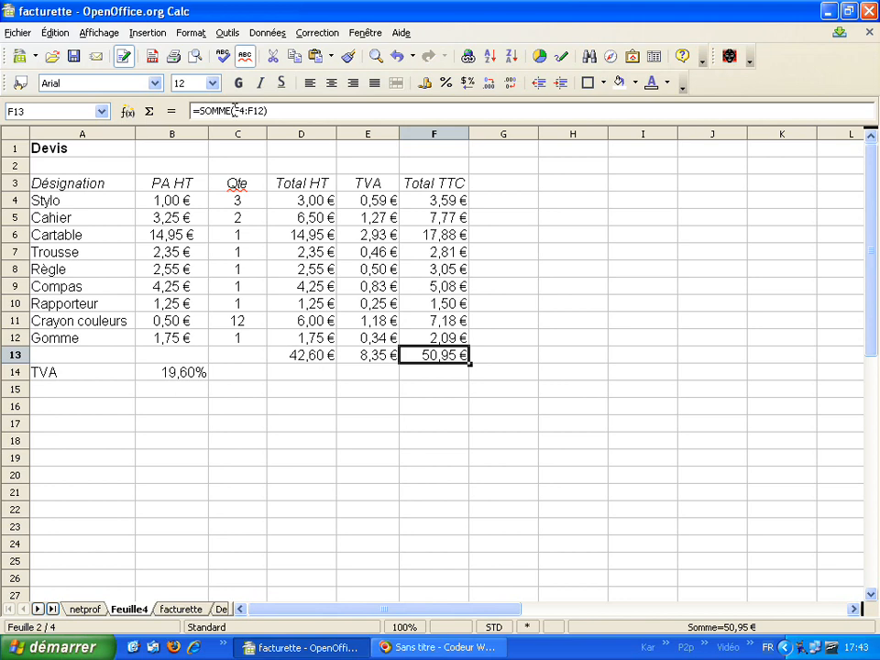
pyautogui.click(295, 372)
pyautogui.click(302, 359)
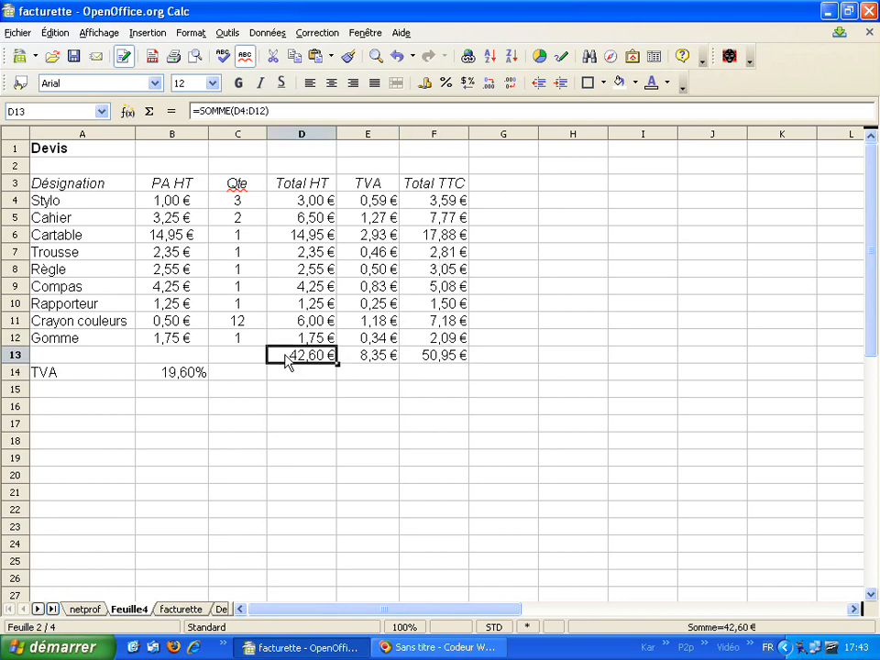
# Review the absolute-reference TVA formula in E4 and switch to the netprof sheet
pyautogui.click(57, 165)
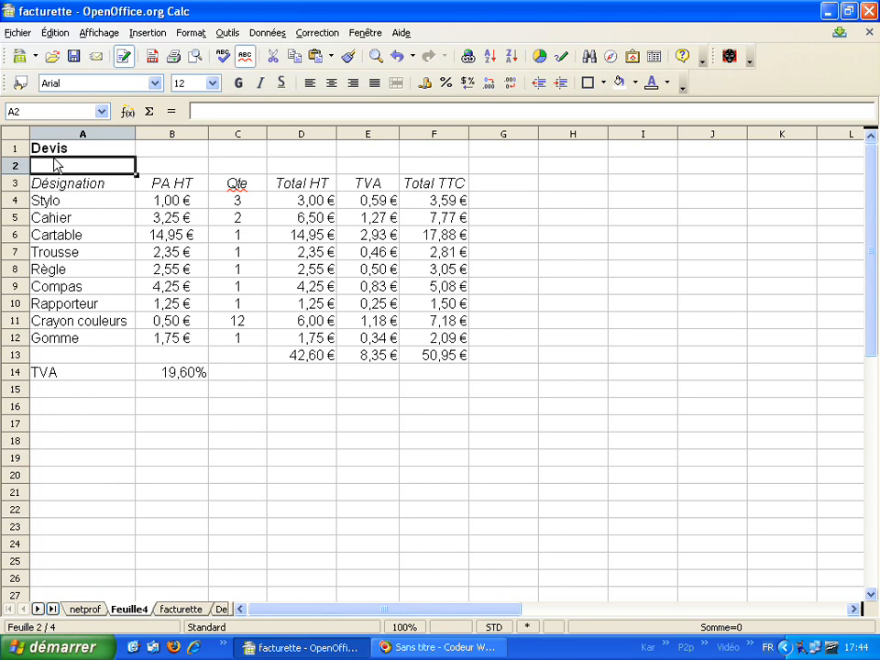
pyautogui.click(371, 204)
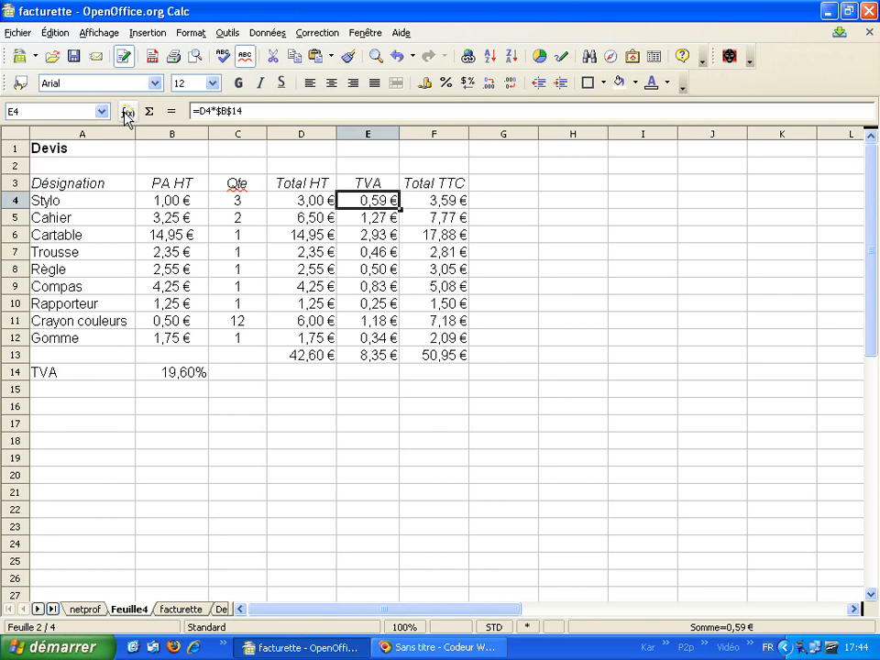
pyautogui.click(89, 153)
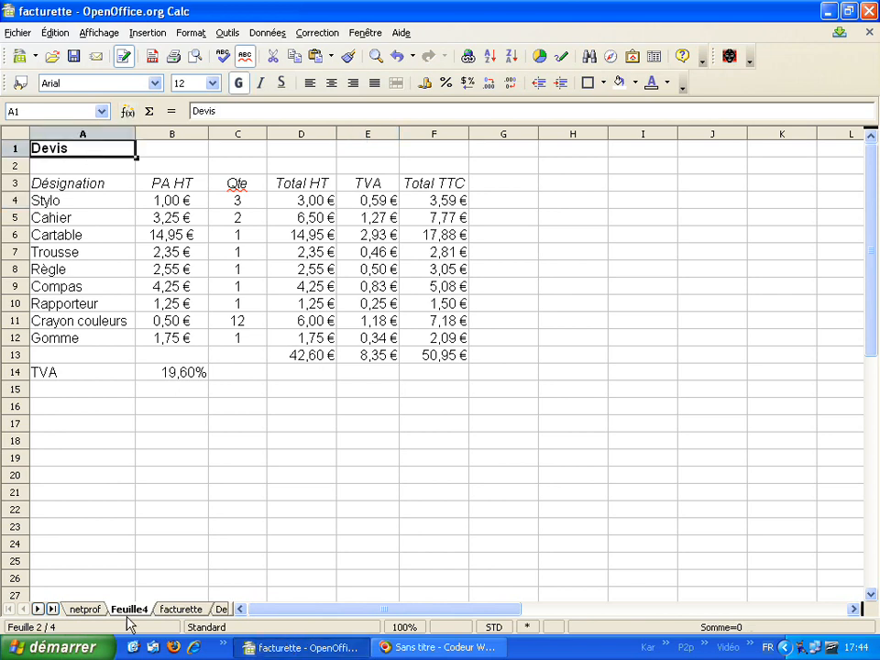
pyautogui.click(81, 610)
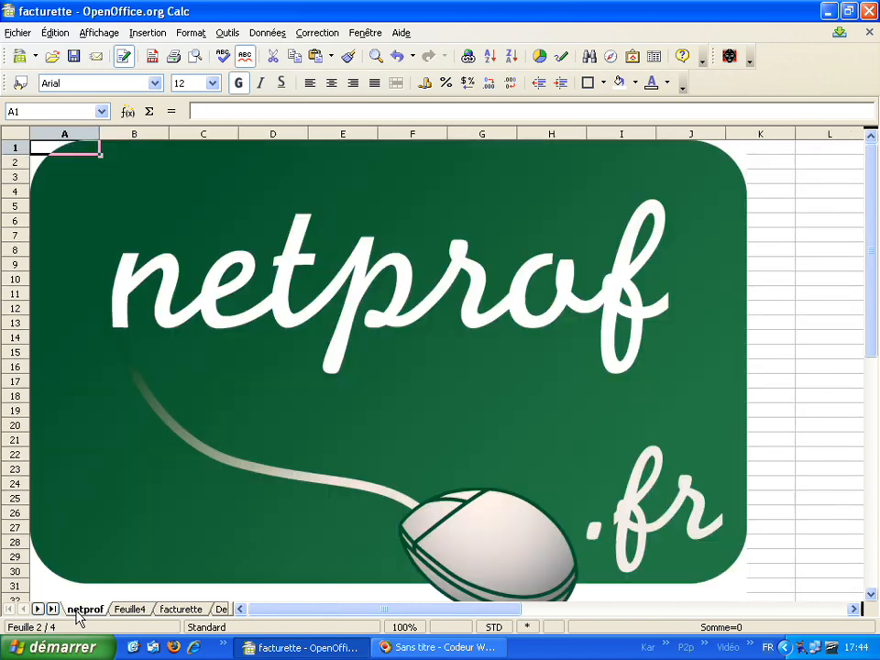